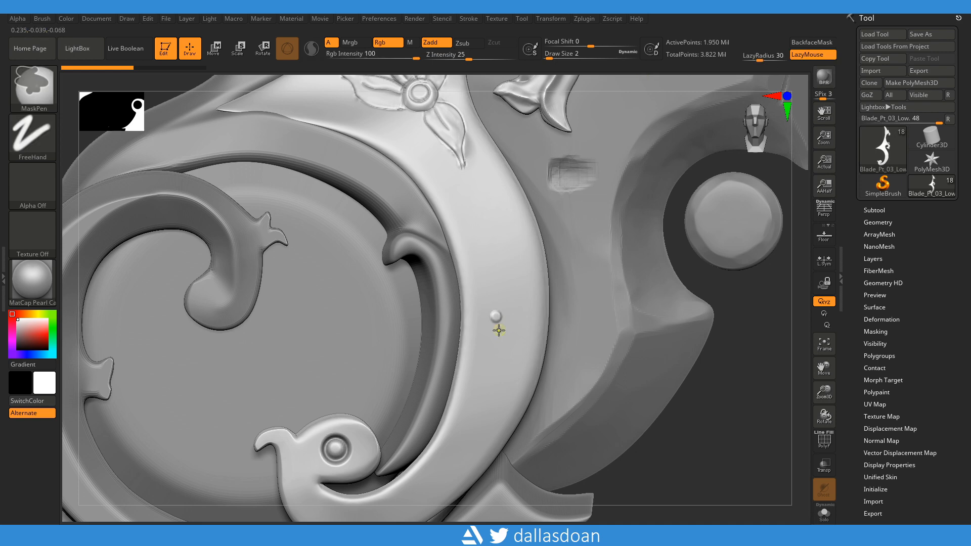
- Mask a spiral around the small sphere on the ornamental band, then mask thin curved lines above it
mouse_move(506, 305)
ctrl+mouse_down()
mouse_move(484, 326)
mouse_move(488, 349)
mouse_move(506, 354)
mouse_move(568, 278)
ctrl+mouse_up()
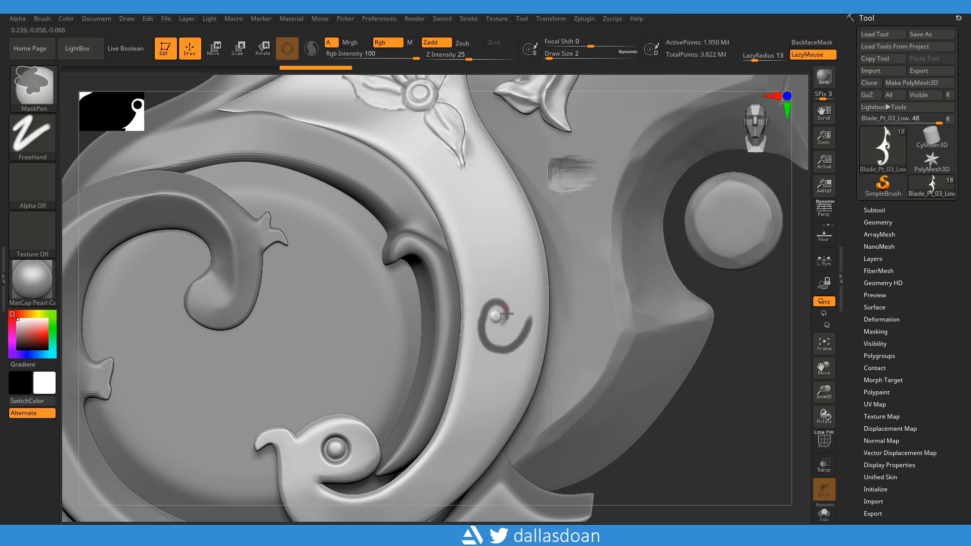
ctrl+drag(490, 335, 491, 312)
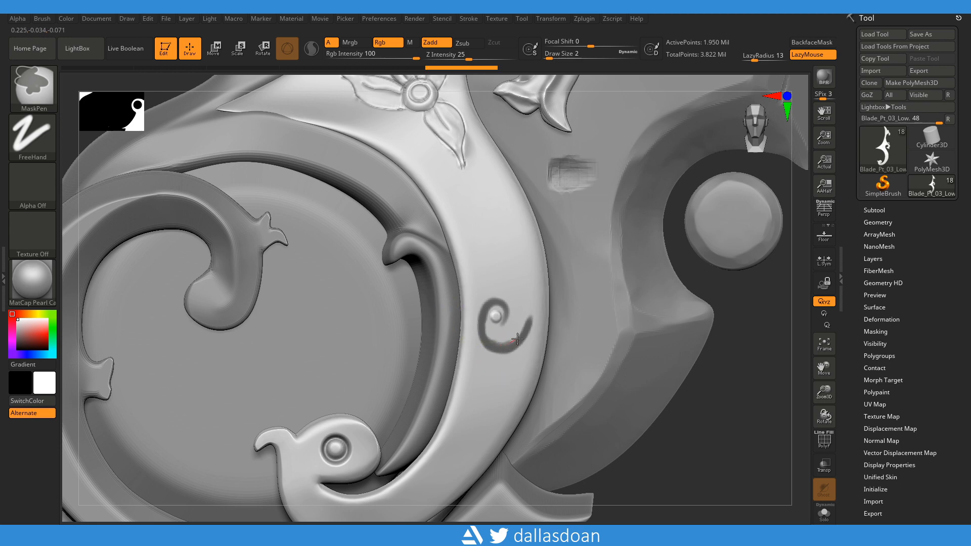
ctrl+drag(483, 321, 495, 347)
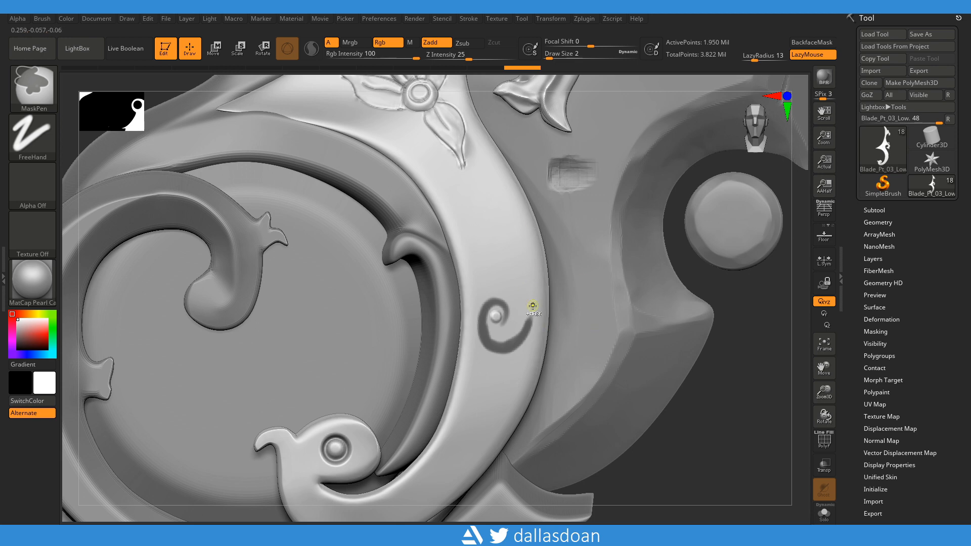
mouse_move(515, 320)
ctrl+mouse_down()
mouse_move(504, 249)
mouse_move(482, 254)
mouse_move(526, 259)
ctrl+mouse_up()
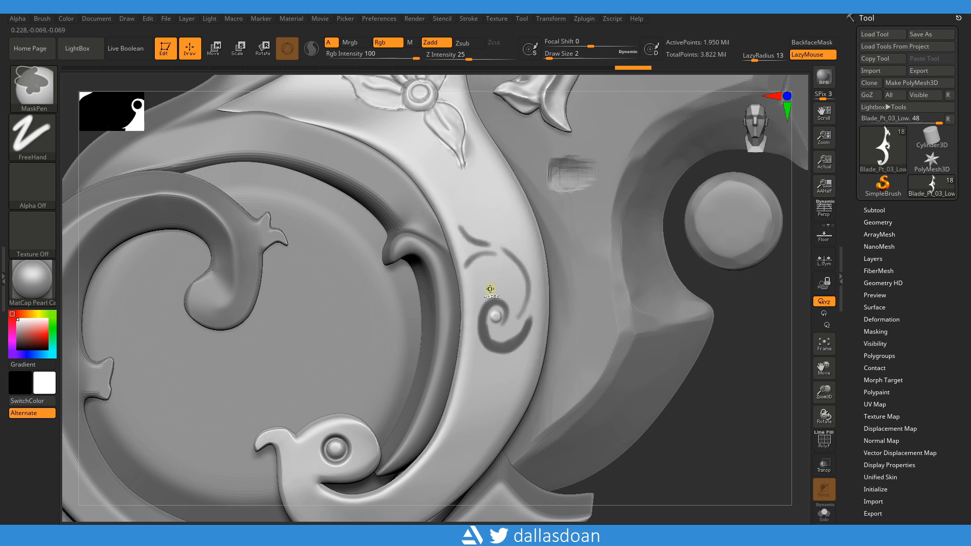
- Turn off LazyMouse and mask a fan of short petal strokes between the spiral and the curved lines
key(ctrl+shift+z)
key(ctrl+shift+z)
key(ctrl+shift+z)
key(ctrl+z)
key(ctrl+z)
key(ctrl+z)
ctrl+drag(494, 286, 493, 292)
key(ctrl+z)
click(797, 60)
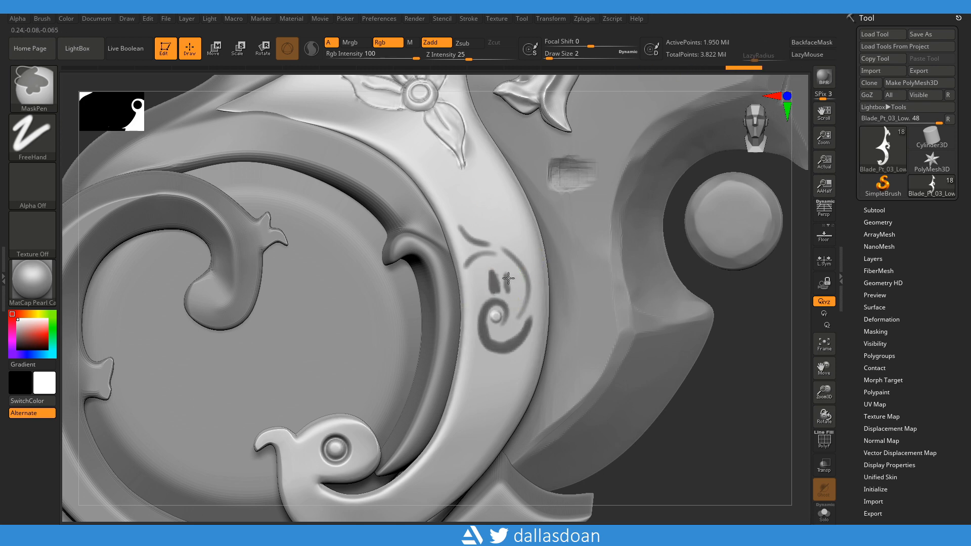
key(ctrl+z)
ctrl+drag(512, 304, 516, 289)
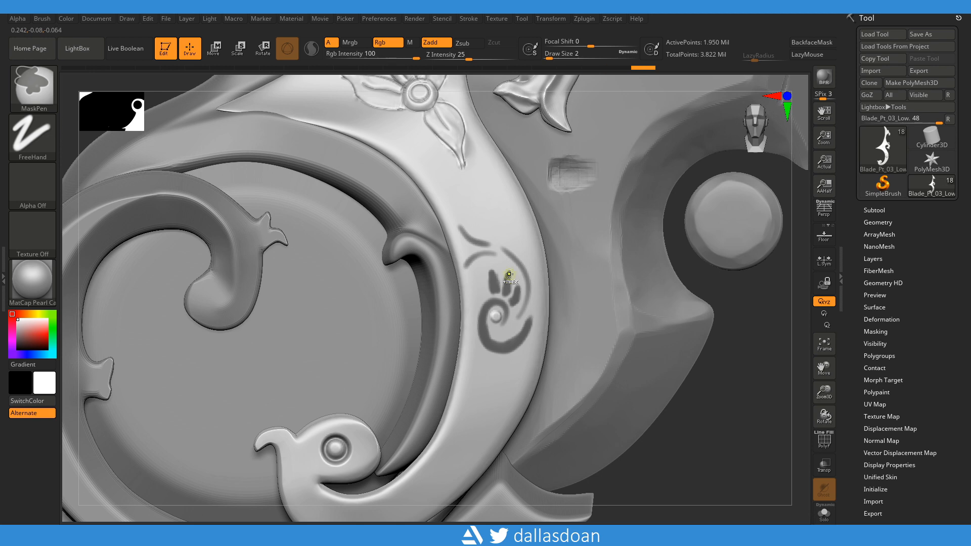
ctrl+drag(509, 275, 508, 281)
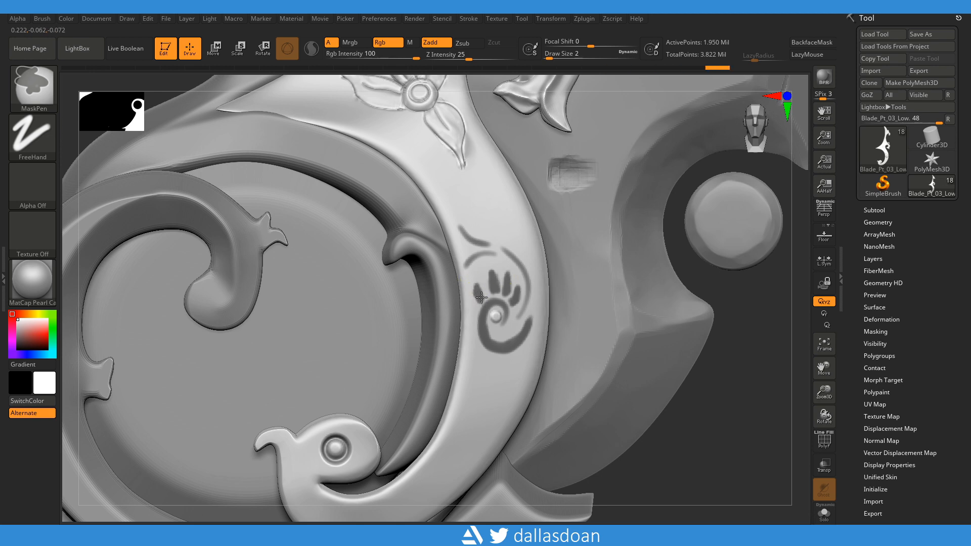
- Invert the mask and apply Inflate and Polish deformations to the spiral pattern, waiting for the program to respond
ctrl+click(739, 326)
drag(956, 456, 956, 444)
click(878, 214)
drag(960, 344, 961, 500)
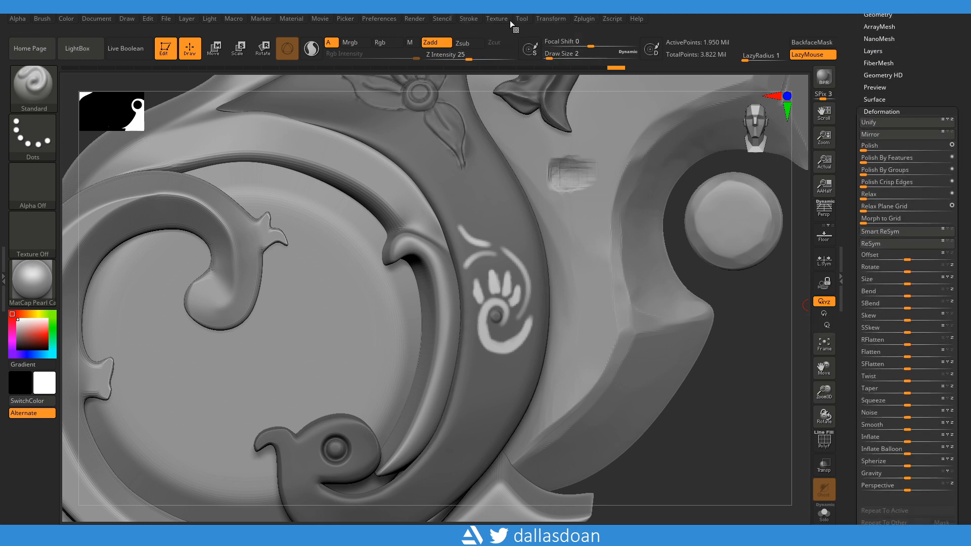
drag(908, 440, 913, 440)
click(870, 145)
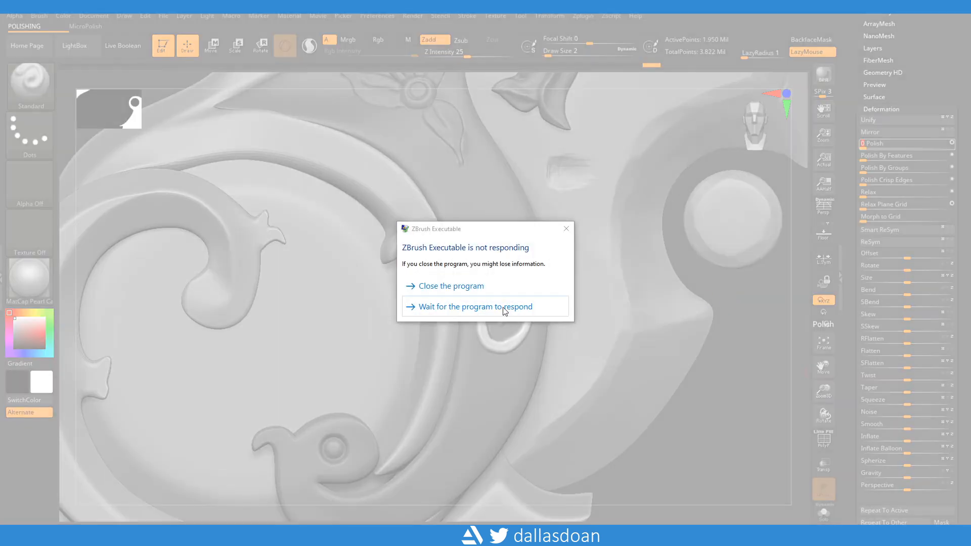
click(506, 310)
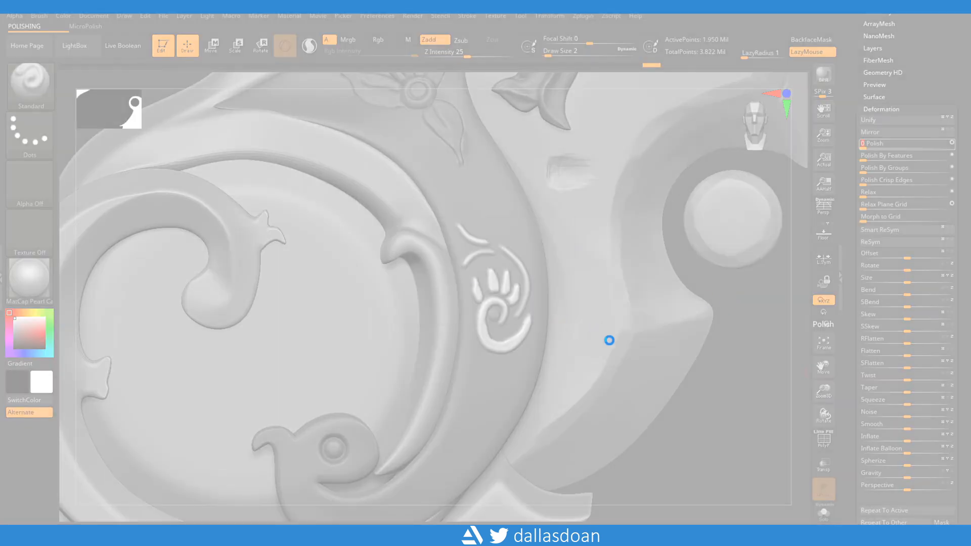
- Undo the last deformations and try Polish and Inflate on the masked spiral pattern again
mouse_move(721, 318)
mouse_down()
mouse_move(696, 305)
mouse_move(689, 342)
mouse_move(726, 320)
mouse_up()
key(ctrl+z)
key(ctrl+z)
key(ctrl+z)
key(ctrl+z)
key(ctrl+z)
click(873, 145)
drag(716, 302, 698, 283)
drag(904, 439, 908, 438)
alt+drag(799, 354, 675, 372)
- Undo the deformations and mask strokes back to the plain band with its small sphere
key(ctrl+z)
key(ctrl+z)
key(ctrl+z)
key(ctrl+z)
key(ctrl+z)
key(ctrl+z)
key(ctrl+z)
key(ctrl+z)
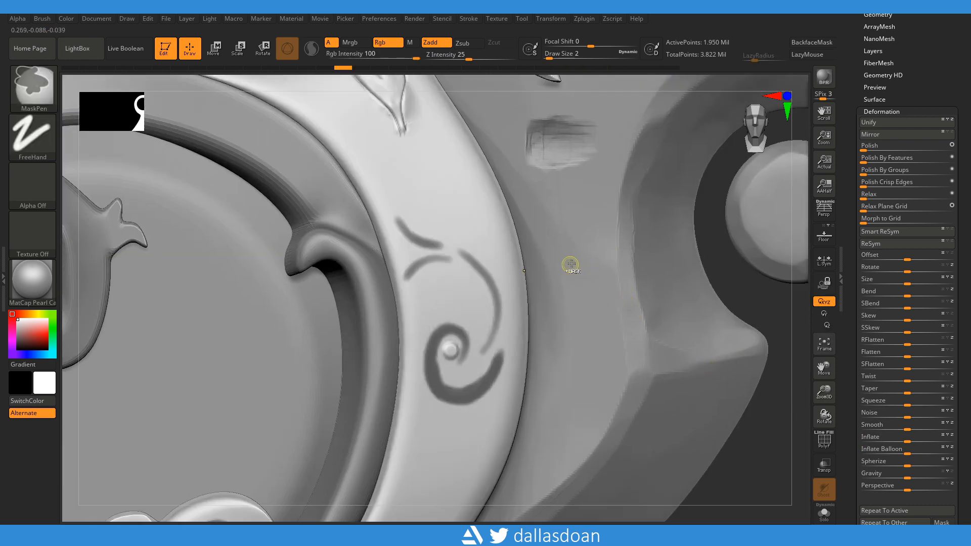
key(ctrl+z)
key(ctrl+z)
key(ctrl+z)
key(ctrl+z)
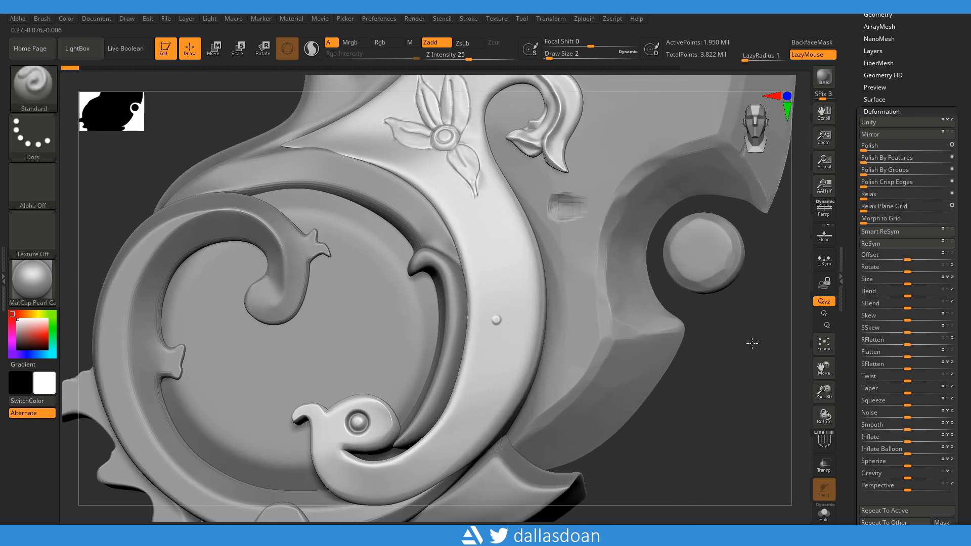
- Select the ClayBuildup brush and try a curved stroke around the small sphere on the band
key(b)
click(470, 264)
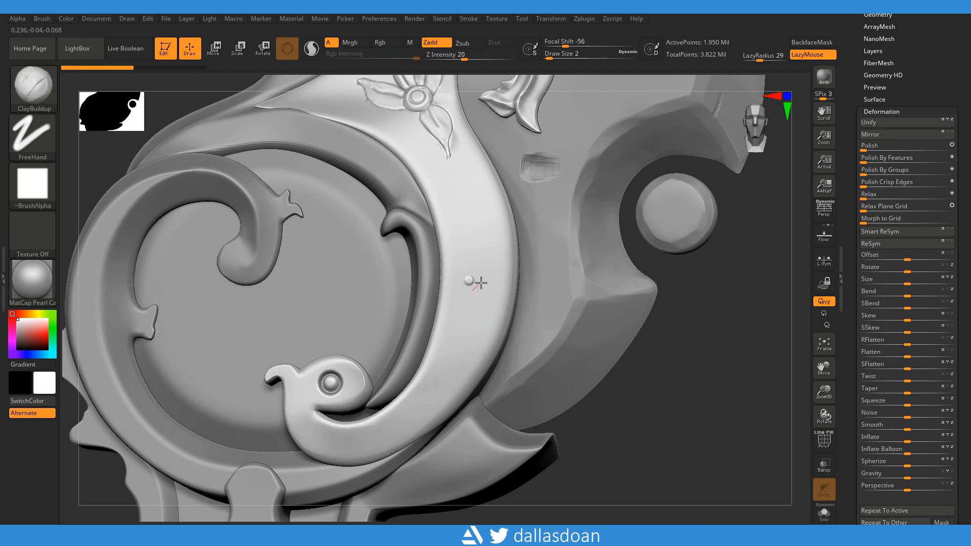
mouse_move(481, 319)
mouse_down()
mouse_move(471, 316)
mouse_move(490, 205)
mouse_up()
key(ctrl+z)
key(space)
click(472, 180)
drag(451, 139, 489, 214)
key(space)
click(469, 180)
key(ctrl+z)
mouse_move(467, 155)
mouse_down()
mouse_move(506, 277)
mouse_move(472, 316)
mouse_up()
key(ctrl+z)
key(ctrl+z)
- Sculpt a raised spiral around the small sphere with a long stem curving up the band's outer edge, using draw size 5
mouse_move(471, 316)
mouse_down()
mouse_move(494, 316)
mouse_move(476, 220)
mouse_move(484, 317)
mouse_up()
key(space)
drag(503, 268, 495, 216)
key(ctrl+z)
drag(466, 308, 479, 315)
drag(504, 246, 506, 265)
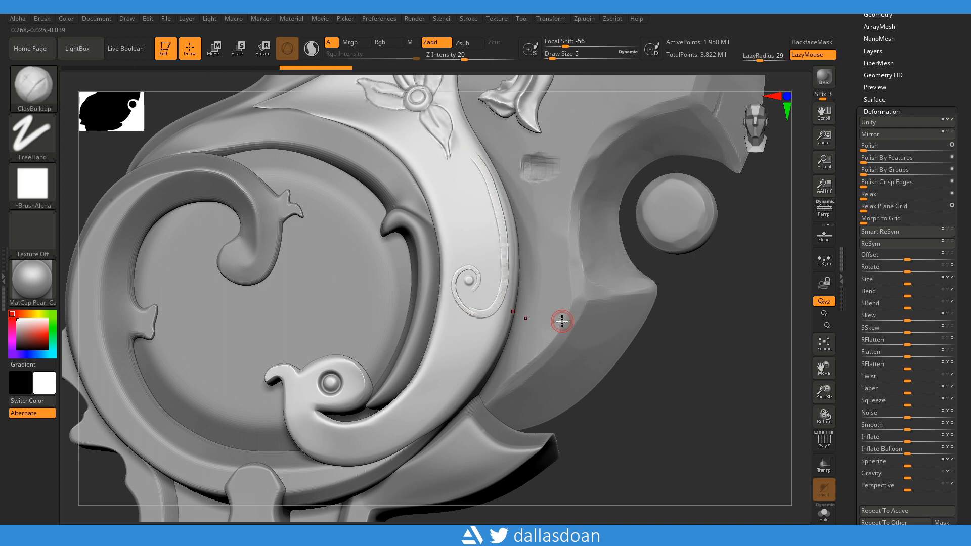
- Sculpt a row of short tapered strokes along the band's outer edge below the spiral
mouse_move(506, 320)
mouse_down()
mouse_move(494, 348)
mouse_move(488, 343)
mouse_up()
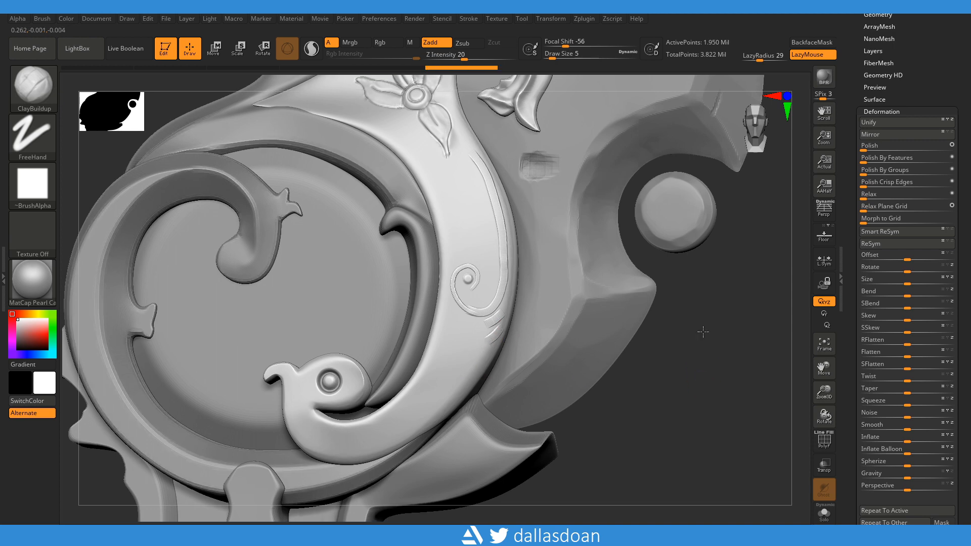
alt+drag(700, 384, 703, 299)
mouse_move(492, 266)
mouse_down()
mouse_move(479, 272)
mouse_move(510, 248)
mouse_move(468, 281)
mouse_up()
key(ctrl+z)
right_drag(491, 278, 510, 279)
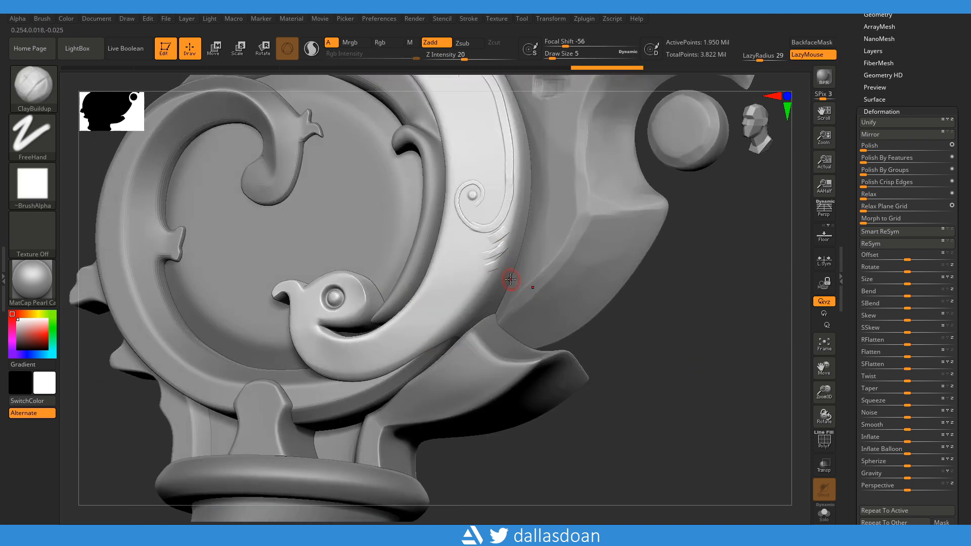
drag(500, 268, 470, 302)
mouse_move(621, 326)
shift+mouse_down()
mouse_move(645, 327)
mouse_move(622, 324)
shift+mouse_up()
alt+drag(622, 323, 587, 343)
key(ctrl+z)
drag(469, 279, 448, 303)
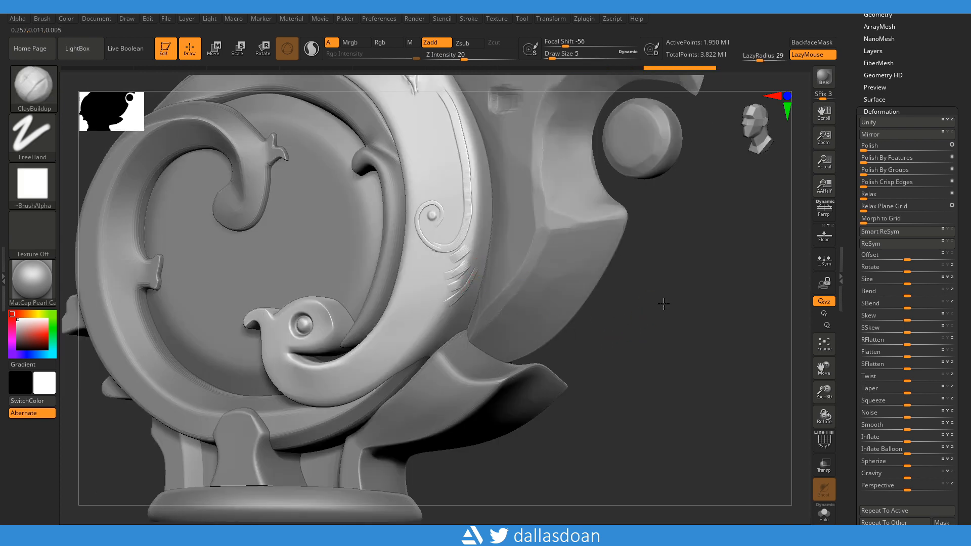
- Build up the spiral's ridge around the small sphere with additional clay strokes
shift+drag(666, 306, 644, 318)
alt+drag(632, 398, 670, 357)
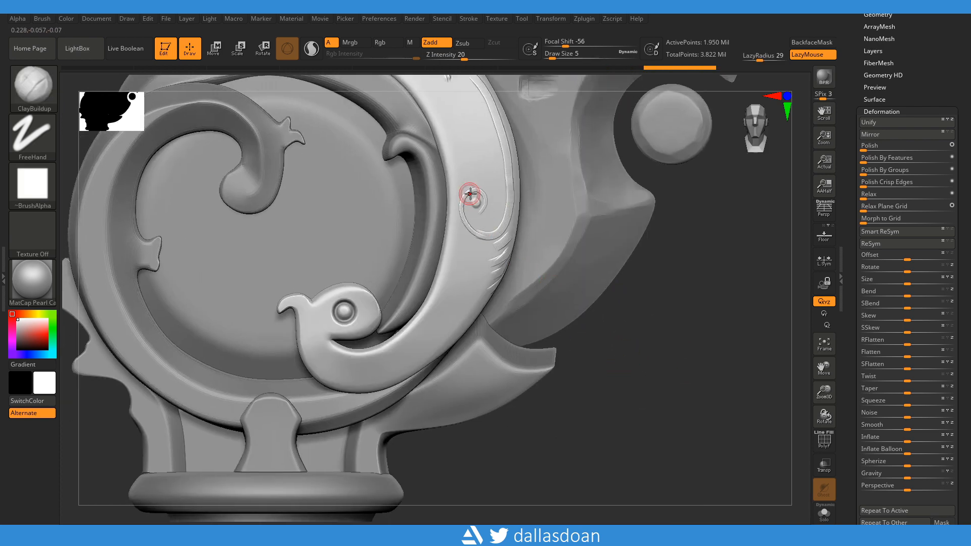
key(ctrl+z)
drag(478, 187, 465, 195)
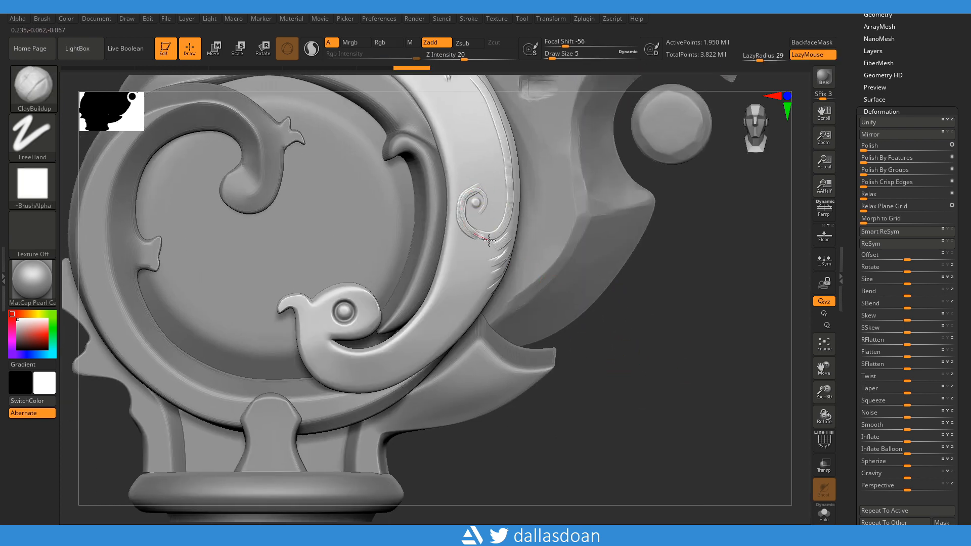
drag(489, 240, 496, 238)
- Set the draw size to 3 and sculpt short rays fanning out above the spiral
alt+drag(688, 298, 695, 365)
key(space)
mouse_move(508, 260)
mouse_down()
mouse_move(483, 253)
mouse_move(494, 275)
mouse_move(498, 260)
mouse_move(470, 260)
mouse_up()
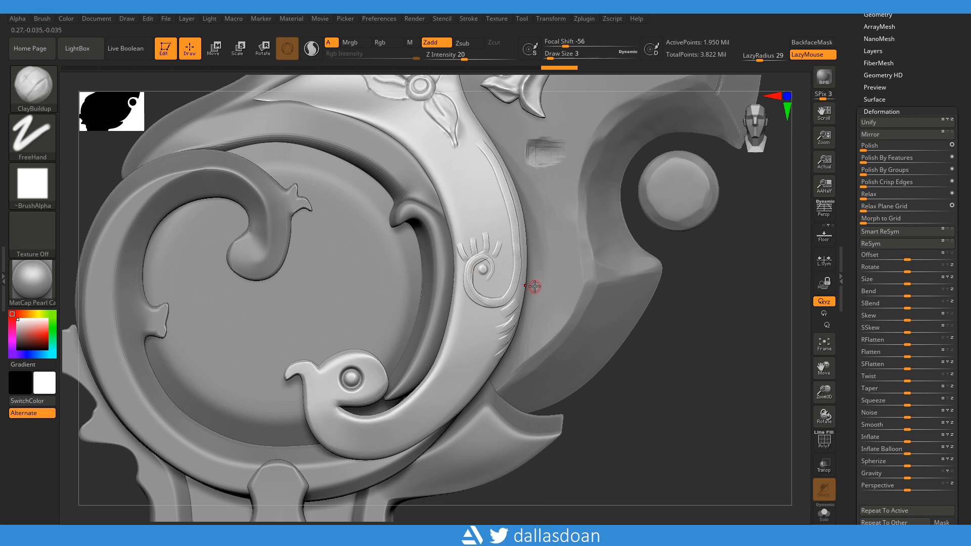
mouse_move(491, 216)
mouse_down()
mouse_move(452, 216)
mouse_move(454, 228)
mouse_move(487, 219)
mouse_up()
- Sculpt a curved outline arching over the rays above the spiral and flaring toward the band's inner edge
mouse_move(632, 243)
alt+mouse_down()
mouse_move(607, 294)
mouse_move(665, 284)
mouse_move(669, 273)
alt+mouse_up()
alt+drag(551, 144, 528, 225)
mouse_move(448, 228)
mouse_down()
mouse_move(432, 258)
mouse_move(438, 253)
mouse_up()
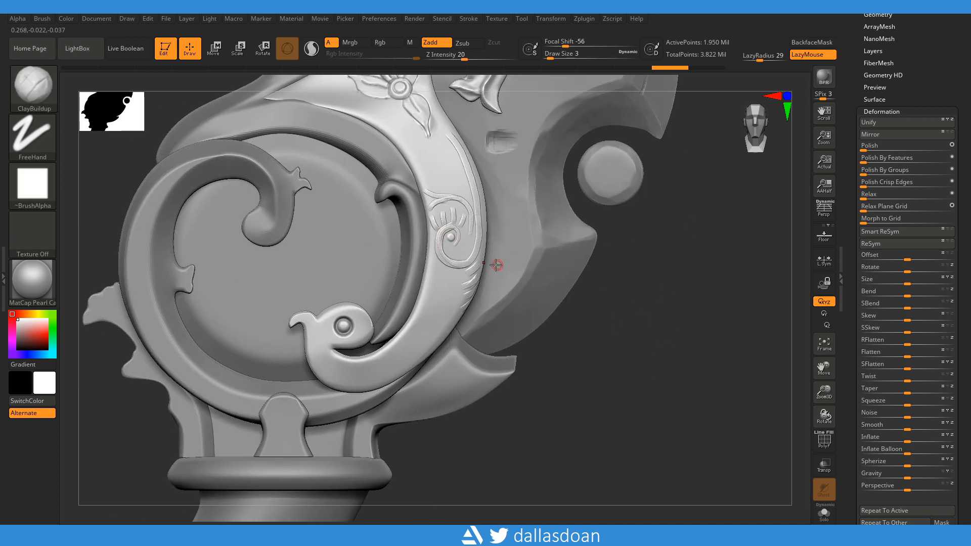
- Set LazyRadius to 15 and sculpt thin flowing lines along the outer side and underside of the spiral
drag(753, 57, 750, 57)
drag(457, 261, 475, 250)
drag(457, 260, 472, 257)
drag(665, 223, 662, 247)
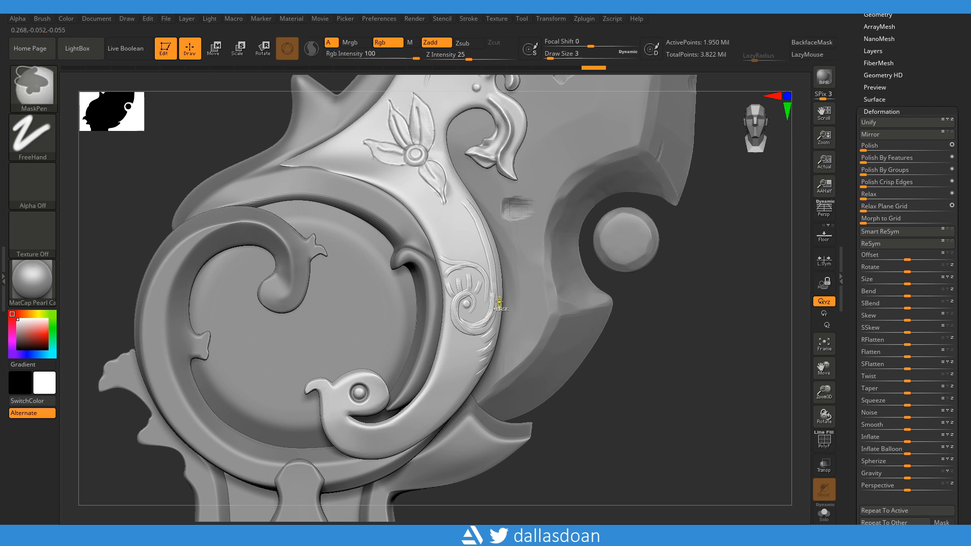
drag(495, 309, 483, 320)
drag(494, 309, 479, 322)
drag(482, 321, 461, 332)
drag(482, 328, 460, 332)
alt+drag(625, 259, 644, 309)
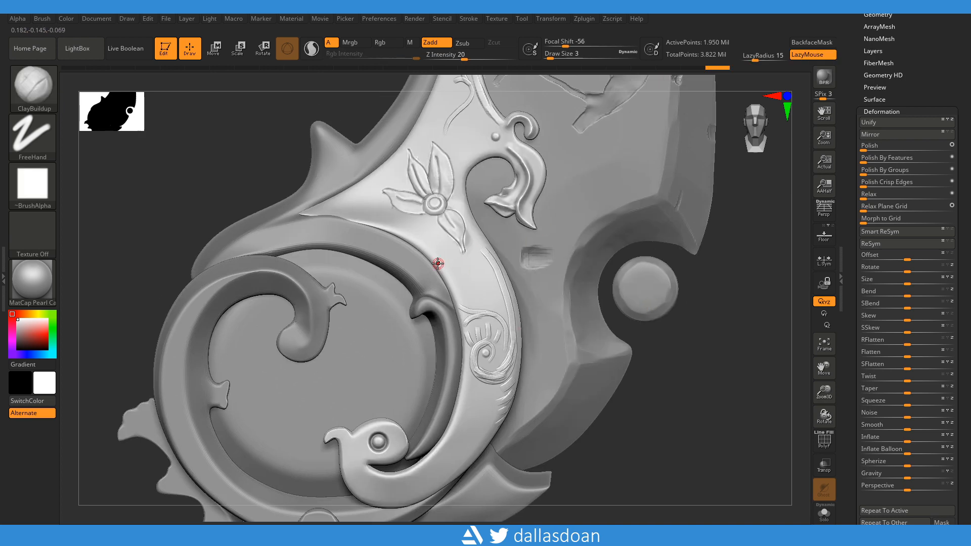
mouse_move(343, 197)
mouse_down()
mouse_move(384, 210)
mouse_move(339, 199)
mouse_up()
key(ctrl+z)
key(ctrl+z)
ctrl+right_drag(347, 204, 674, 278)
- Select the Pinch brush, try a pinch stroke on the lower band, and undo the recent strokes
alt+right_drag(586, 252, 592, 169)
alt+right_drag(577, 319, 519, 314)
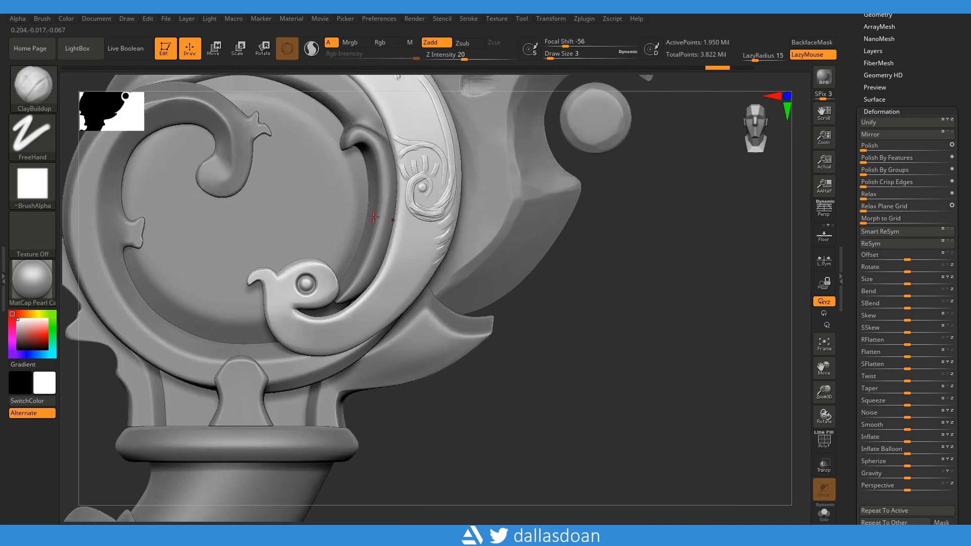
key(b)
key(p)
key(i)
drag(371, 278, 383, 297)
mouse_move(576, 305)
alt+right_down()
mouse_move(635, 262)
mouse_move(635, 304)
alt+right_up()
key(ctrl+z)
key(ctrl+shift+z)
key(ctrl+z)
key(ctrl+z)
key(ctrl+z)
key(ctrl+z)
mouse_move(634, 299)
right_down()
mouse_move(682, 301)
mouse_move(642, 298)
right_up()
- Turn on LazyMouse and pinch the sculpted lines on the band below the spiral
click(812, 55)
drag(429, 258, 438, 266)
drag(437, 266, 413, 277)
drag(413, 277, 433, 254)
drag(433, 254, 409, 280)
mouse_move(632, 308)
right_down()
mouse_move(680, 317)
mouse_move(635, 309)
right_up()
drag(451, 225, 414, 281)
drag(468, 190, 395, 305)
- Pinch the ridges along the band's outer edge beside the spiral and check the result from farther away
mouse_move(651, 331)
right_down()
mouse_move(687, 333)
mouse_move(649, 331)
right_up()
drag(474, 156, 442, 241)
drag(471, 165, 441, 241)
mouse_move(469, 167)
mouse_down()
mouse_move(428, 265)
mouse_move(426, 255)
mouse_up()
mouse_move(754, 309)
mouse_down()
mouse_move(698, 325)
mouse_move(707, 325)
mouse_up()
drag(442, 259, 448, 239)
mouse_move(652, 327)
shift+mouse_down()
mouse_move(695, 330)
mouse_move(599, 359)
shift+mouse_up()
alt+drag(574, 325, 664, 346)
ctrl+right_drag(664, 346, 649, 287)
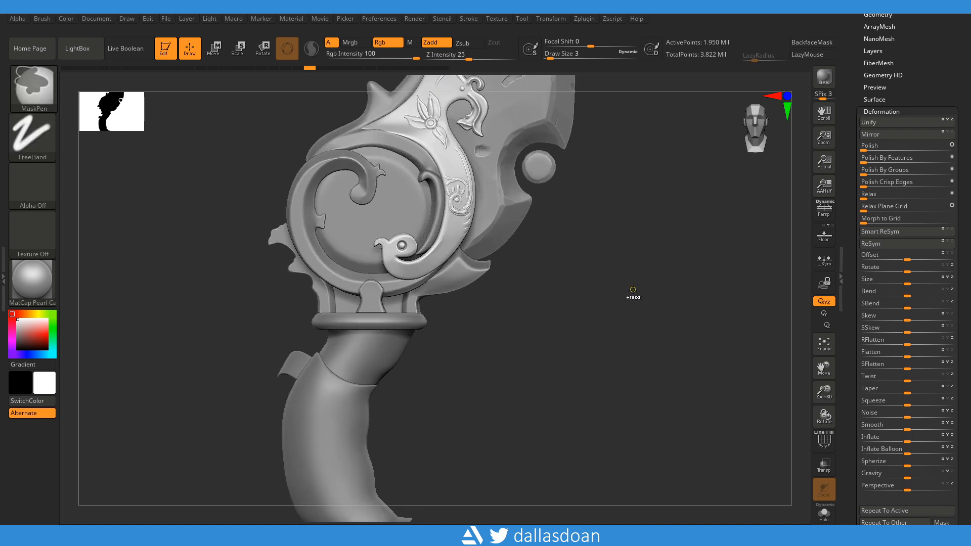
- Undo the pinch strokes on the spiral ornament
key(ctrl+z)
key(ctrl+z)
key(ctrl+z)
key(ctrl+z)
key(ctrl+z)
key(ctrl+z)
mouse_move(594, 267)
ctrl+right_down()
mouse_move(626, 286)
mouse_move(607, 385)
ctrl+right_up()
ctrl+right_drag(606, 384, 629, 310)
key(ctrl+z)
key(ctrl+z)
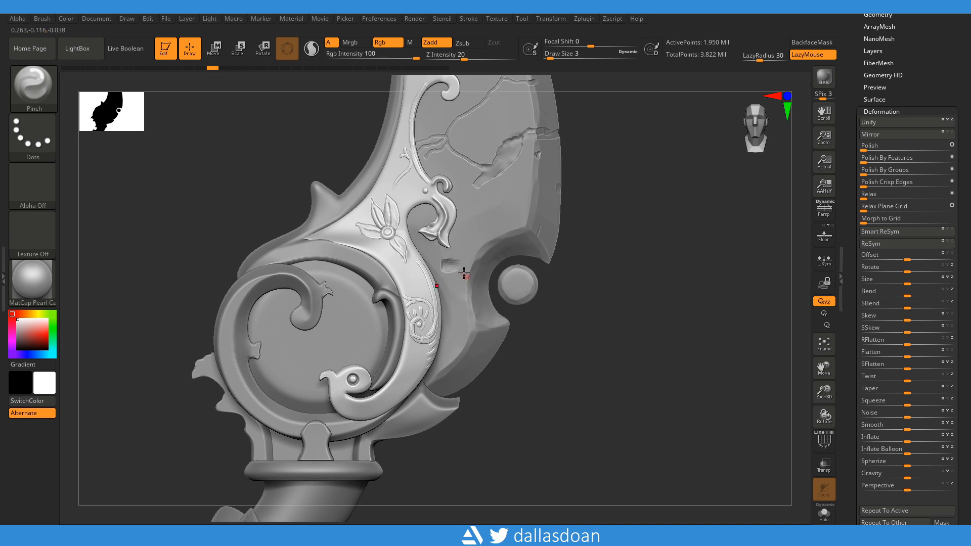
- Select the Orb_Curve brush, set LazyRadius to 12 with LazyMouse on, and carve a groove along the spiral
alt+right_drag(572, 152, 581, 257)
click(34, 97)
click(637, 354)
mouse_move(637, 353)
alt+right_down()
mouse_move(591, 217)
mouse_move(596, 263)
alt+right_up()
click(403, 251)
click(405, 282)
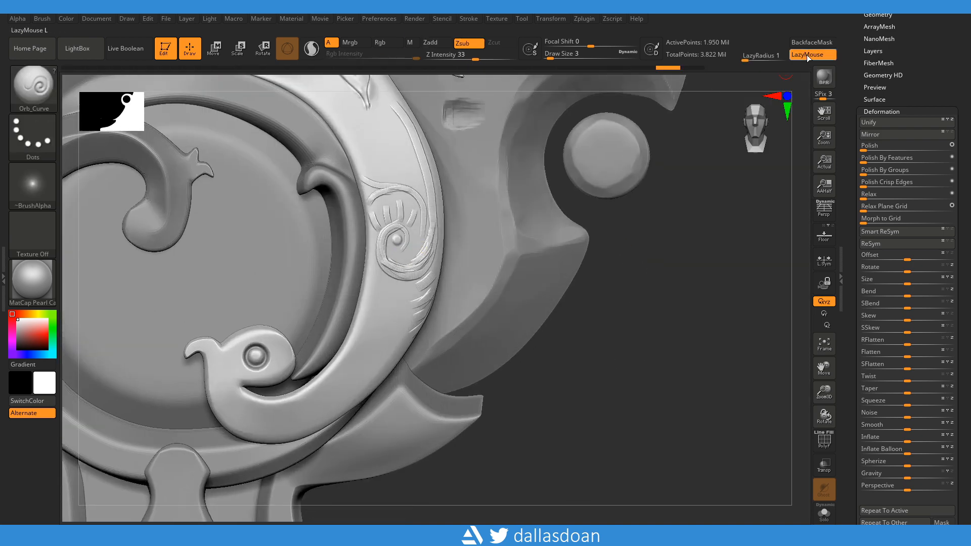
key(ctrl+z)
click(754, 57)
mouse_move(384, 230)
mouse_down()
mouse_move(387, 262)
mouse_move(420, 264)
mouse_move(412, 276)
mouse_move(428, 238)
mouse_up()
- Set the draw size to 7 and rework the groove around the spiral, undoing the unwanted strokes
key(space)
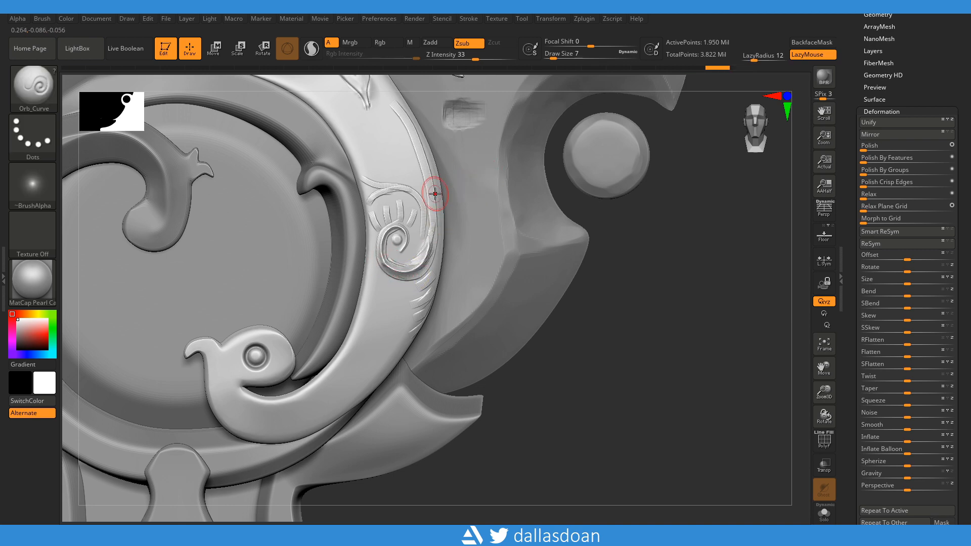
key(ctrl+z)
key(ctrl+z)
drag(393, 226, 391, 267)
key(ctrl+z)
mouse_move(622, 297)
alt+mouse_down()
mouse_move(624, 269)
mouse_move(624, 293)
alt+mouse_up()
drag(422, 237, 422, 231)
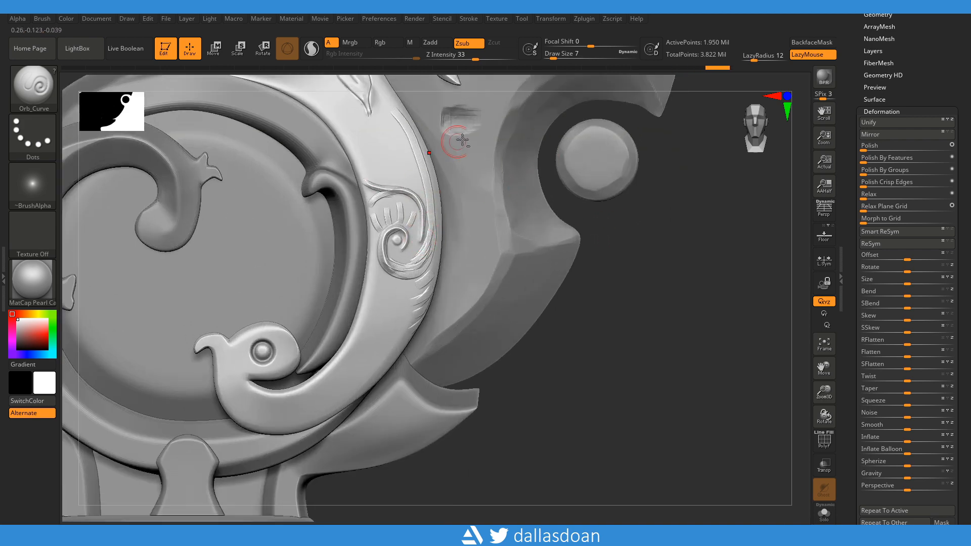
- Undo the last groove stroke and recarve the curved line above the spiral's rays and along the band
key(ctrl)
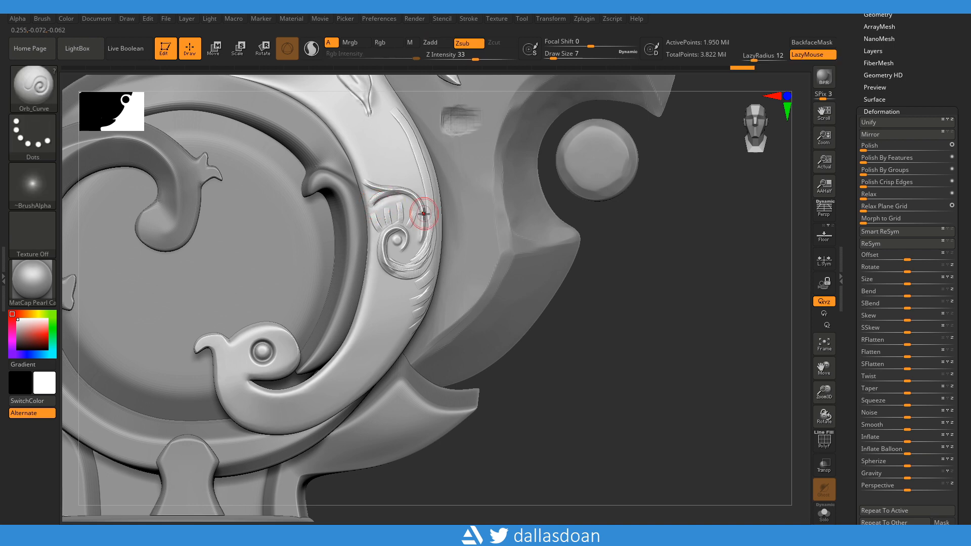
key(ctrl+z)
mouse_move(382, 195)
mouse_down()
mouse_move(392, 192)
mouse_move(400, 230)
mouse_up()
mouse_move(466, 229)
ctrl+right_down()
mouse_move(559, 240)
mouse_move(559, 312)
ctrl+right_up()
mouse_move(720, 110)
ctrl+right_down()
mouse_move(651, 310)
mouse_move(455, 239)
ctrl+right_up()
mouse_move(455, 238)
mouse_down()
mouse_move(461, 222)
mouse_move(448, 216)
mouse_up()
mouse_move(661, 245)
ctrl+right_down()
mouse_move(598, 202)
mouse_move(490, 211)
mouse_move(561, 243)
ctrl+right_up()
- With the ClayBuildup brush, raise strands of clay on the band between the flower's lower leaf and the spiral, using draw size 8
key(b)
key(c)
key(b)
mouse_move(370, 235)
mouse_down()
mouse_move(331, 213)
mouse_move(365, 268)
mouse_up()
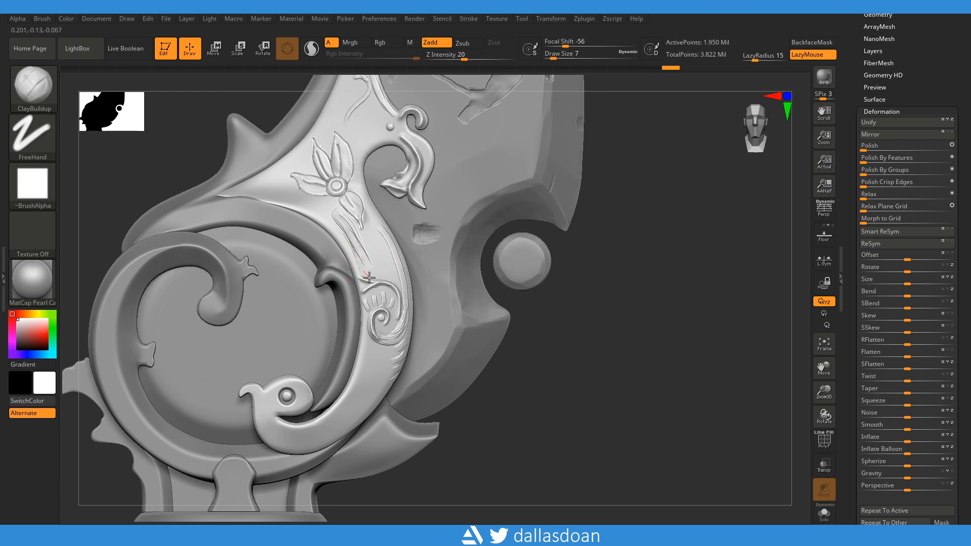
ctrl+right_drag(367, 227, 386, 232)
key(space)
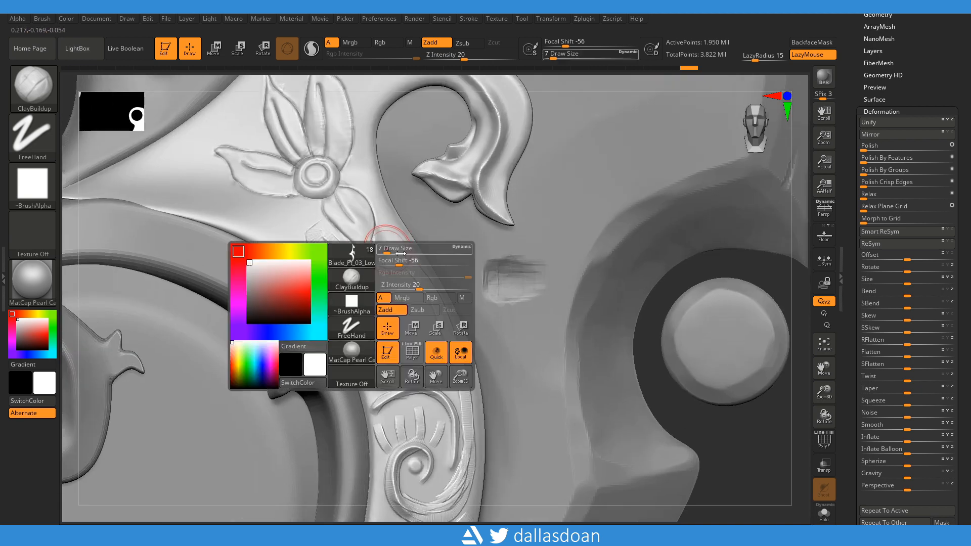
drag(379, 233, 416, 286)
mouse_move(328, 231)
mouse_down()
mouse_move(393, 304)
mouse_move(407, 306)
mouse_up()
key(space)
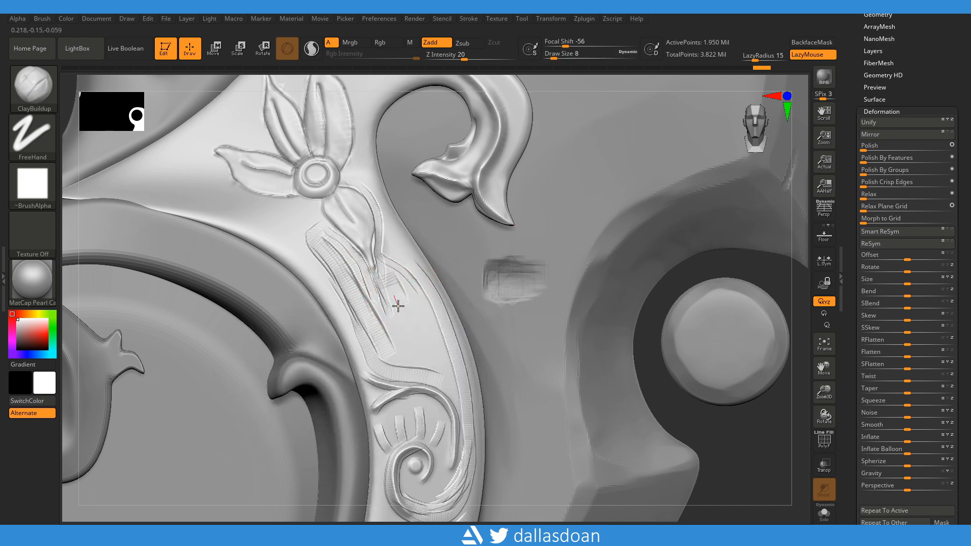
ctrl+right_drag(521, 284, 684, 311)
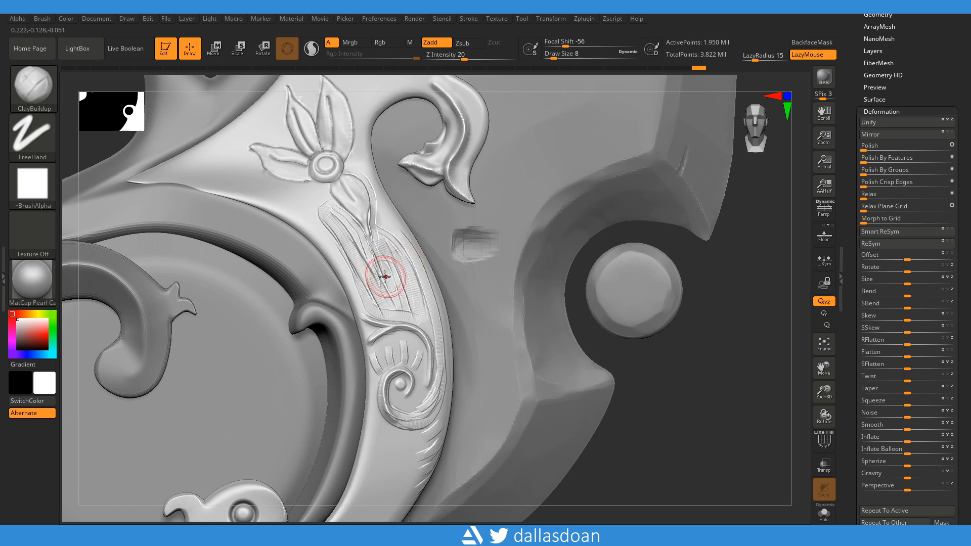
- Select the OrbFlatten_Edge brush, set its draw size to 5, and flatten the clay strands along the band's inner side
key(b)
key(o)
key(f)
key(space)
drag(332, 318, 329, 318)
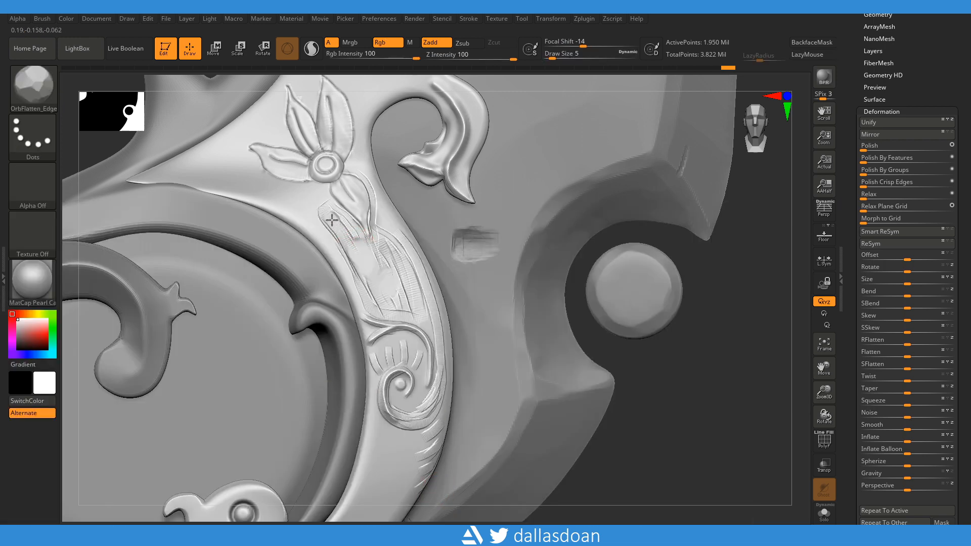
drag(349, 252, 397, 314)
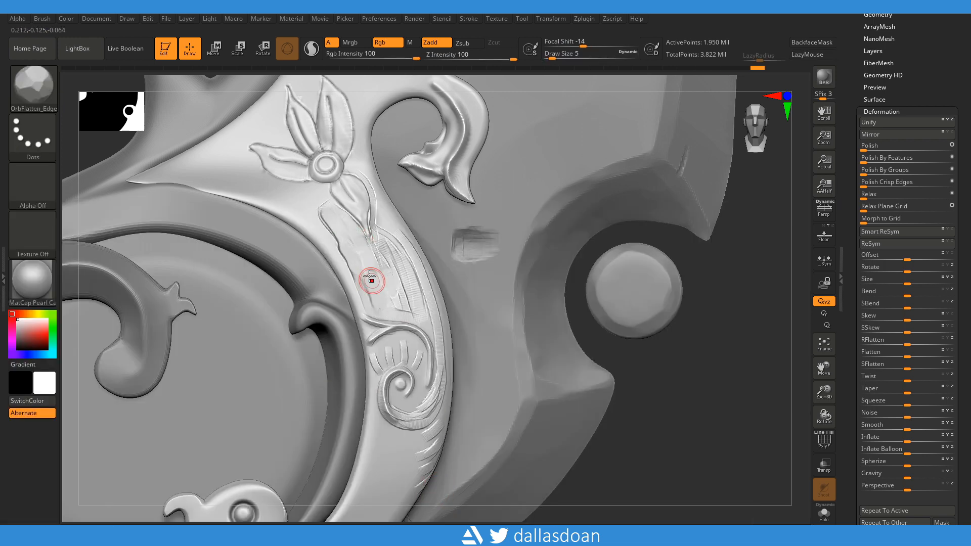
- Flatten the remaining clay strokes toward the band's outer side and just above the spiral into an even panel
click(804, 55)
drag(326, 218, 370, 255)
drag(409, 314, 402, 268)
drag(402, 268, 415, 312)
click(762, 56)
text(5)
key(Return)
drag(389, 246, 413, 301)
key(shift)
- Set the draw size to 2 and flatten the clay along the outer edge of the flower's lower leaf
ctrl+right_drag(780, 291, 519, 316)
alt+right_drag(593, 310, 733, 337)
key(space)
drag(365, 257, 355, 256)
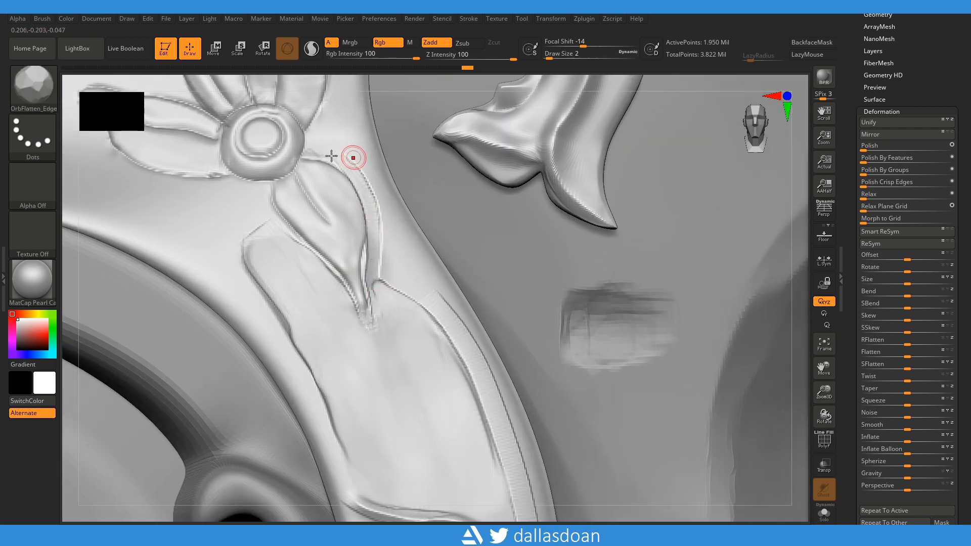
drag(314, 152, 352, 172)
drag(370, 262, 370, 244)
drag(369, 244, 379, 296)
- Smooth the surface around the leaf tip and the upper part of the flattened panel
mouse_move(379, 296)
shift+mouse_down()
mouse_move(381, 306)
mouse_move(380, 289)
shift+mouse_up()
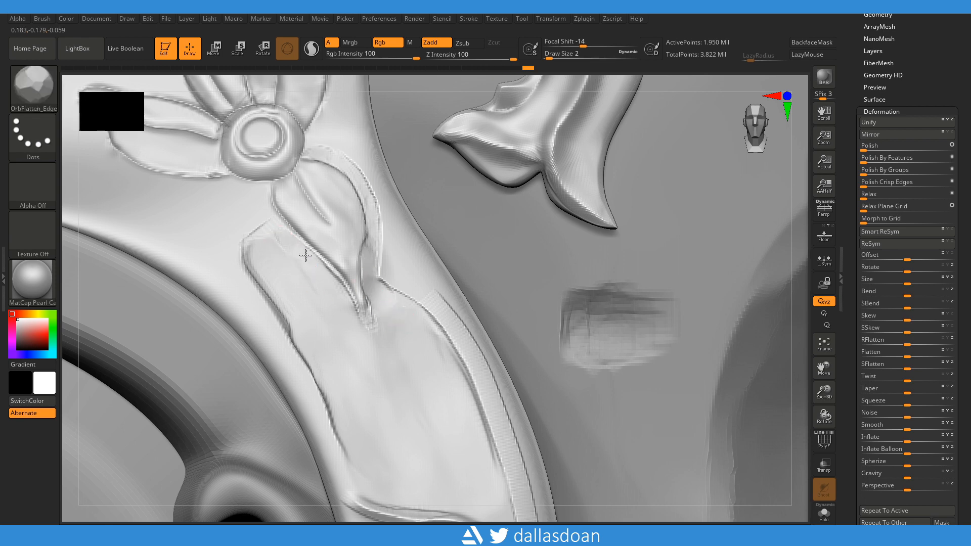
shift+drag(368, 286, 354, 326)
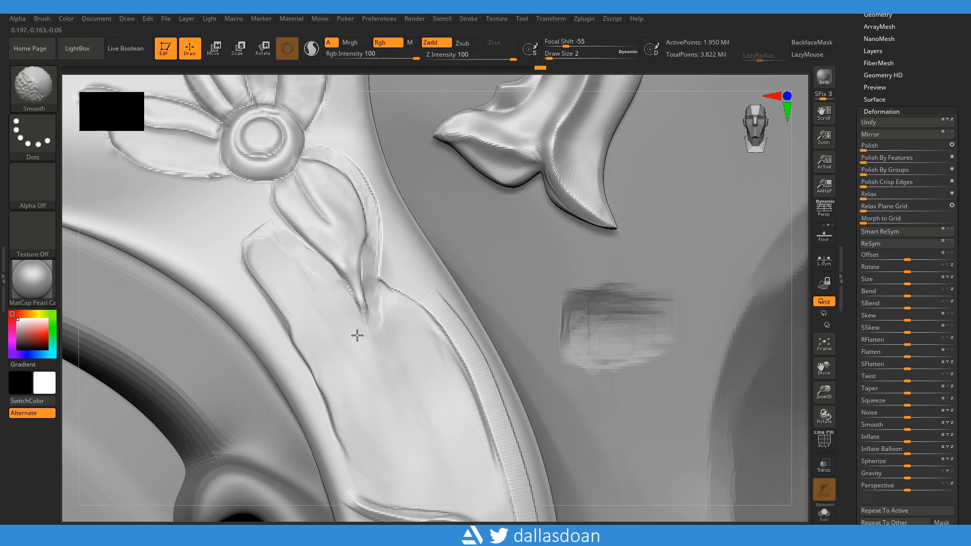
shift+drag(274, 252, 287, 308)
shift+drag(383, 330, 384, 322)
alt+drag(800, 308, 472, 267)
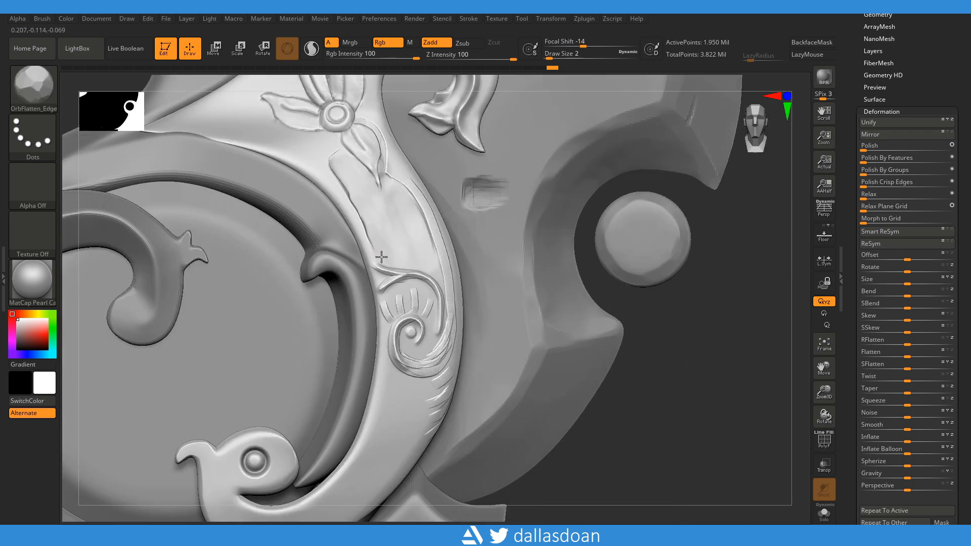
alt+drag(465, 221, 276, 159)
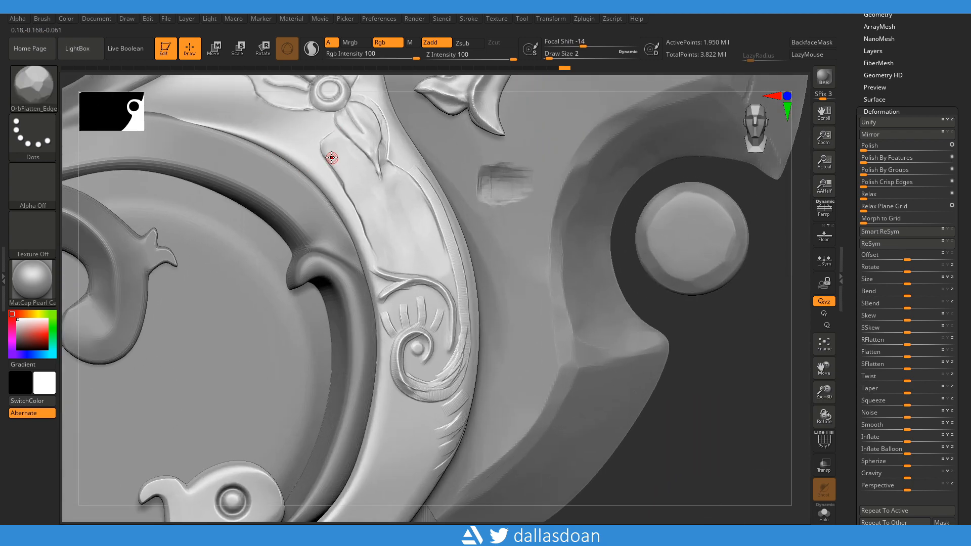
- Select the ClayBuildup brush and extend the panel's upper corner toward the flower's center
key(b)
key(m)
key(p)
key(b)
key(c)
key(b)
alt+drag(692, 376, 765, 446)
- Flatten and smooth the panel's upper end beside the flower's lower leaf with the OrbFlatten_Edge brush
key(b)
key(o)
key(f)
drag(379, 213, 375, 175)
key(shift)
key(space)
drag(366, 177, 383, 208)
key(shift)
mouse_move(440, 214)
ctrl+right_down()
mouse_move(384, 341)
mouse_move(649, 390)
mouse_move(591, 273)
ctrl+right_up()
- Try to carve a groove along the panel's inner edge with the Orb_Curve brush at draw size 5
key(b)
click(144, 96)
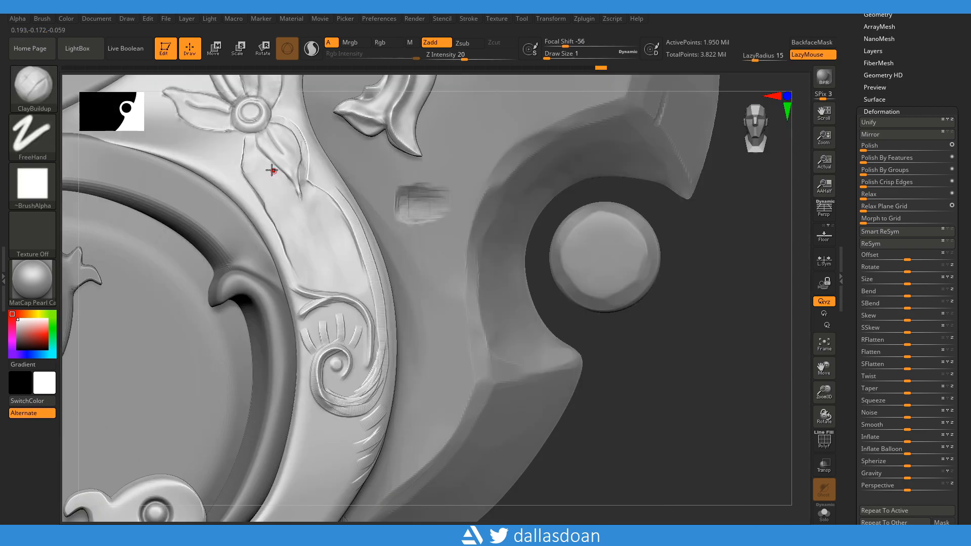
click(34, 86)
click(489, 97)
key(space)
drag(234, 258, 244, 258)
mouse_move(245, 139)
mouse_down()
mouse_move(249, 175)
mouse_move(242, 172)
mouse_up()
key(ctrl+z)
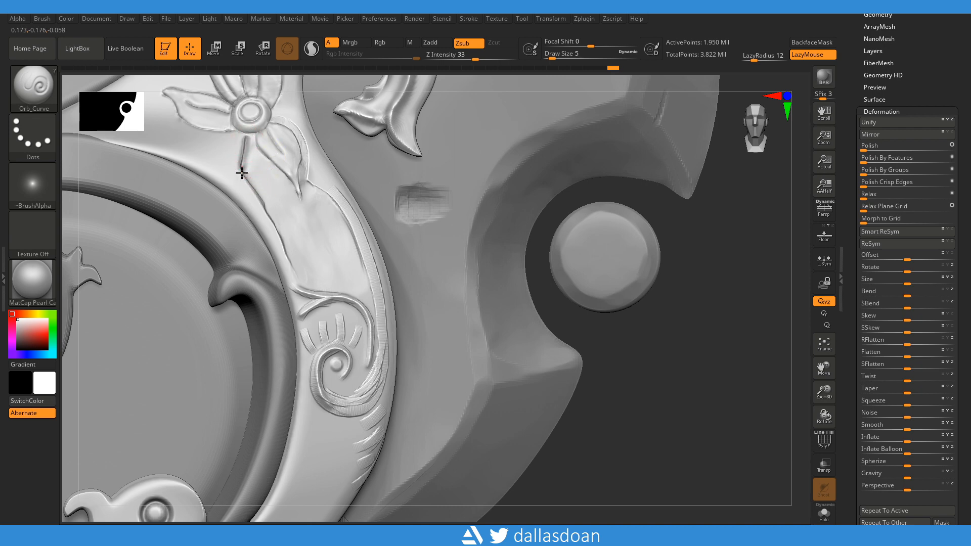
key(ctrl+z)
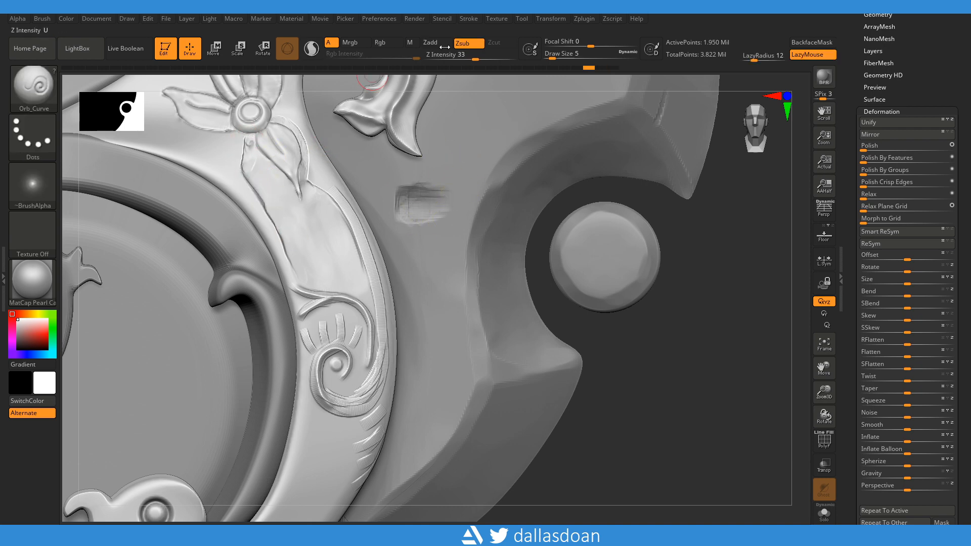
- Try the groove along the panel's inner edge again with LazyRadius 27
click(614, 68)
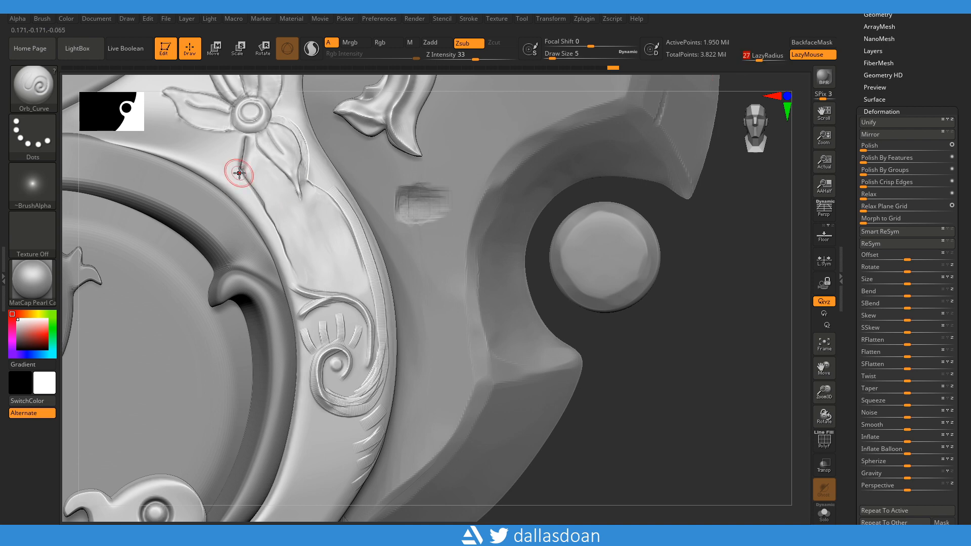
drag(278, 223, 298, 272)
key(ctrl+z)
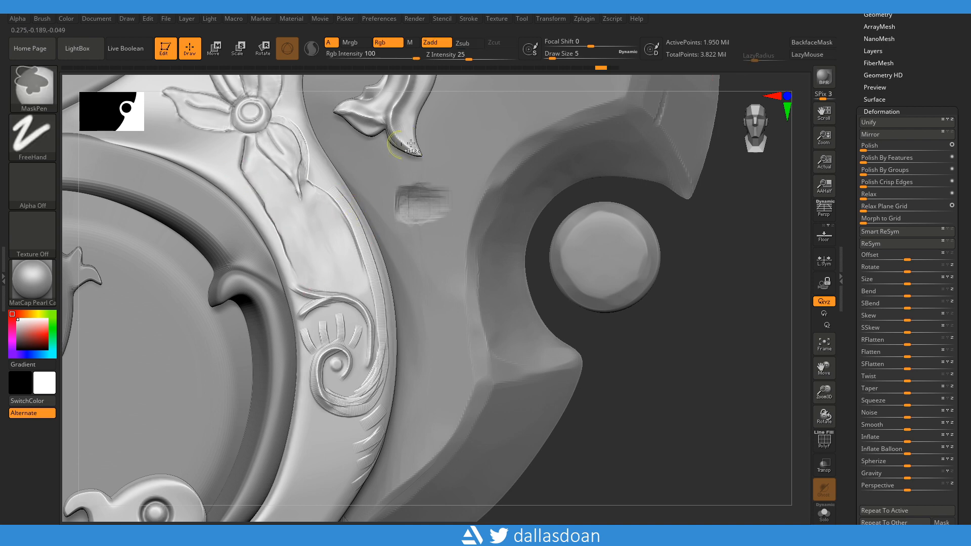
- Try to build up clay at the panel's inner upper corner with the ClayBuildup brush at draw size 5
mouse_move(671, 311)
alt+mouse_down()
mouse_move(705, 328)
mouse_move(718, 364)
alt+mouse_up()
key(b)
key(c)
key(b)
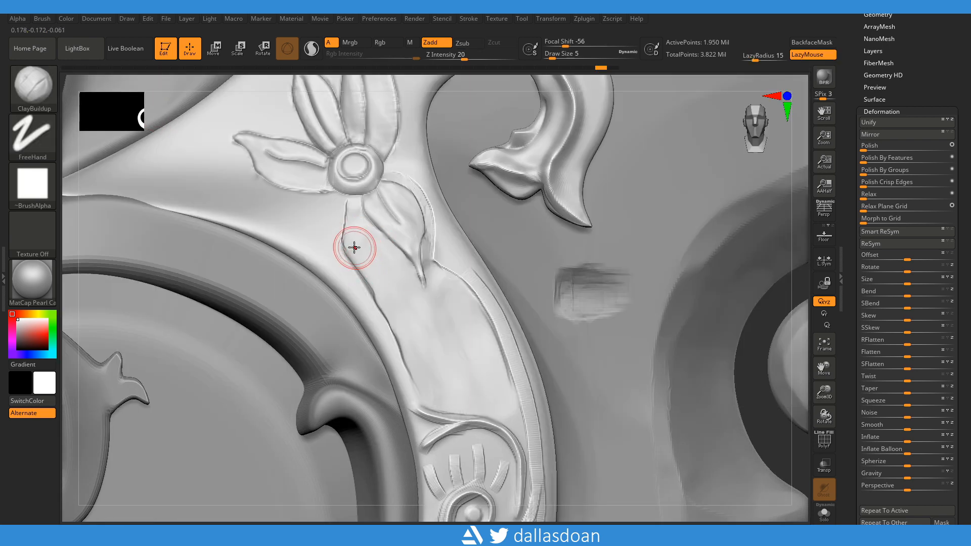
mouse_move(347, 248)
mouse_down()
mouse_move(351, 212)
mouse_move(350, 248)
mouse_up()
key(ctrl+z)
- Try another clay stroke along the panel's inner edge with LazyRadius 46, and undo it
click(763, 57)
key(ctrl+z)
drag(369, 281, 383, 298)
alt+right_drag(413, 362, 316, 256)
key(ctrl+z)
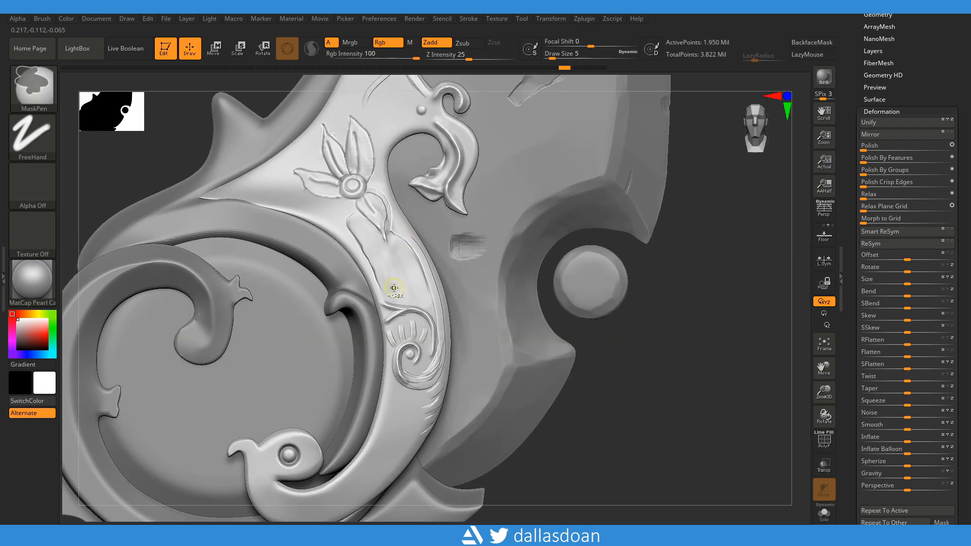
alt+right_drag(639, 253, 639, 323)
key(ctrl+z)
- Smooth the panel's inner upper edge and mask a thin line down from the flower with MaskPen at draw size 1
mouse_move(356, 278)
shift+mouse_down()
mouse_move(423, 405)
mouse_move(349, 232)
shift+mouse_up()
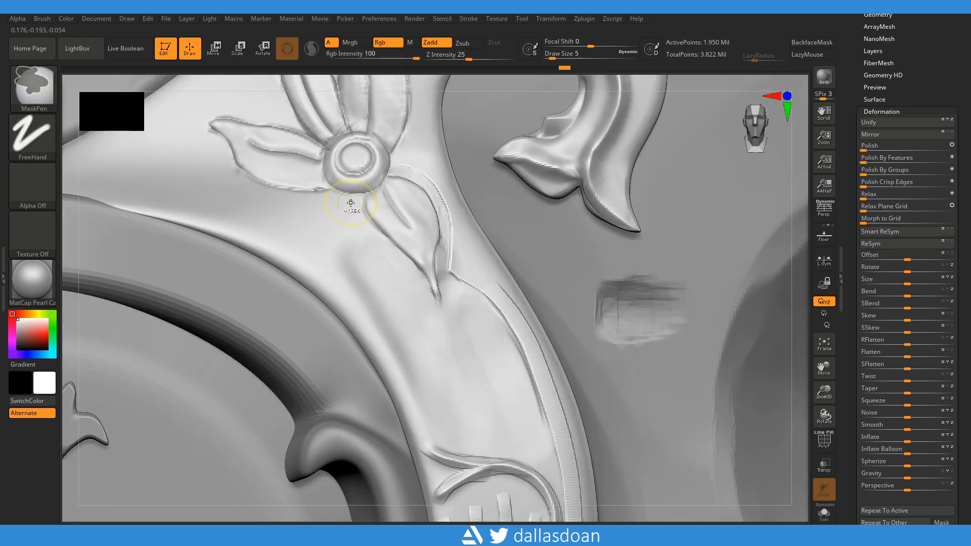
ctrl+drag(553, 55, 546, 56)
ctrl+drag(345, 207, 334, 232)
key(ctrl+z)
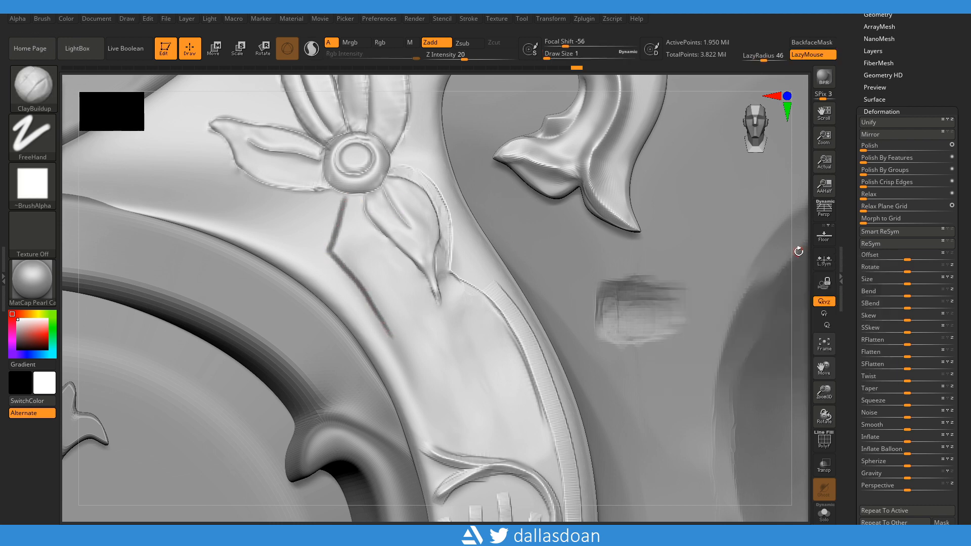
- Try to mask along the panel's inner edge with LazyMouse on and LazyRadius 86
alt+right_drag(798, 249, 765, 165)
ctrl+drag(366, 258, 391, 309)
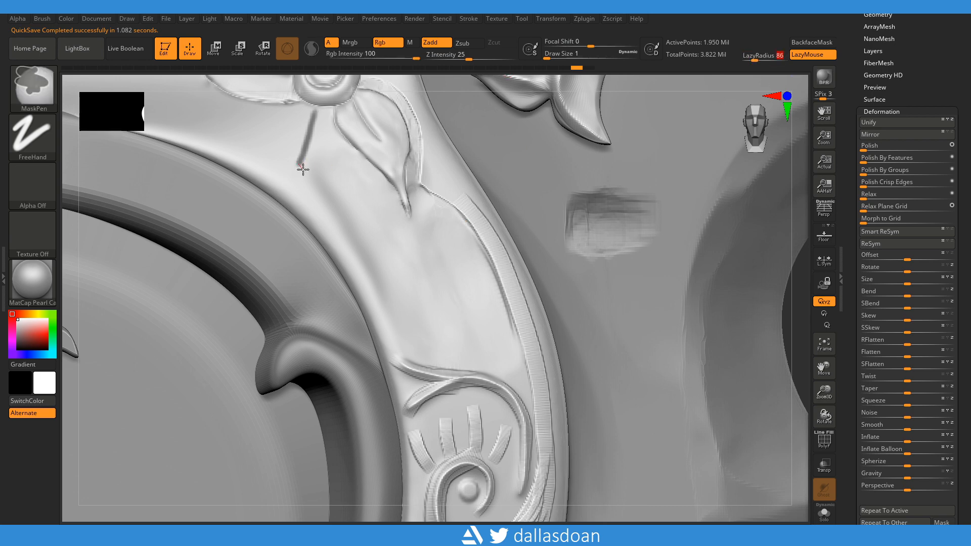
ctrl+drag(355, 223, 365, 249)
key(ctrl+z)
- Set LazyRadius to 34 and mask the panel's inner edge down to the spiral ornament
ctrl+click(761, 57)
ctrl+drag(393, 307, 394, 308)
key(ctrl+z)
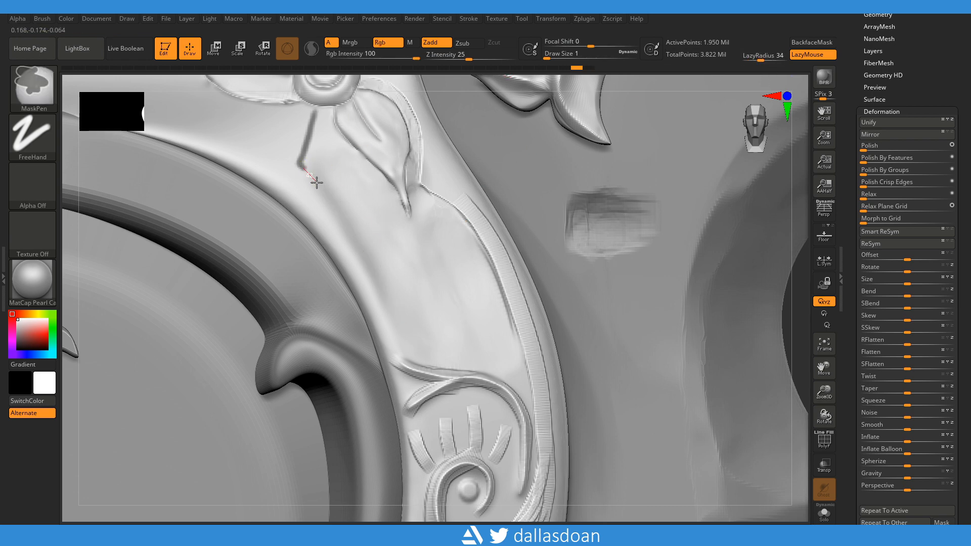
ctrl+drag(369, 248, 376, 267)
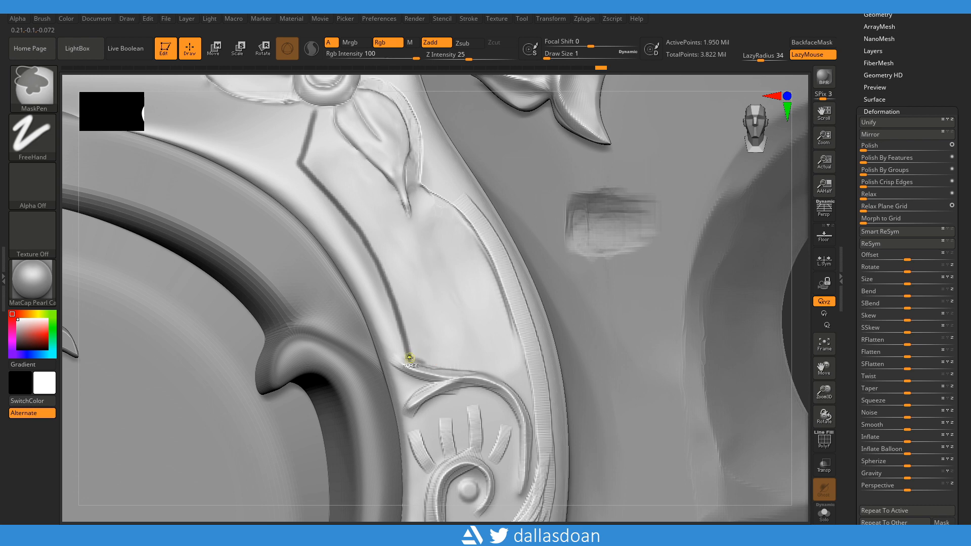
- Turn off LazyMouse and mask the outline along the panel's lower edge and the inner side of the flower's leaf
key(l)
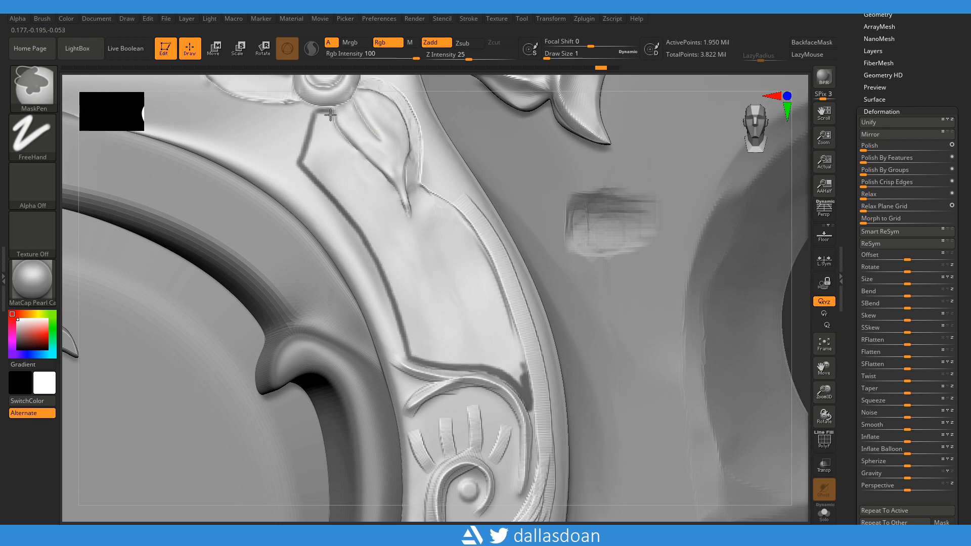
ctrl+drag(405, 219, 410, 218)
key(ctrl+i)
key(ctrl+shift+a)
key(ctrl+z)
key(ctrl+i)
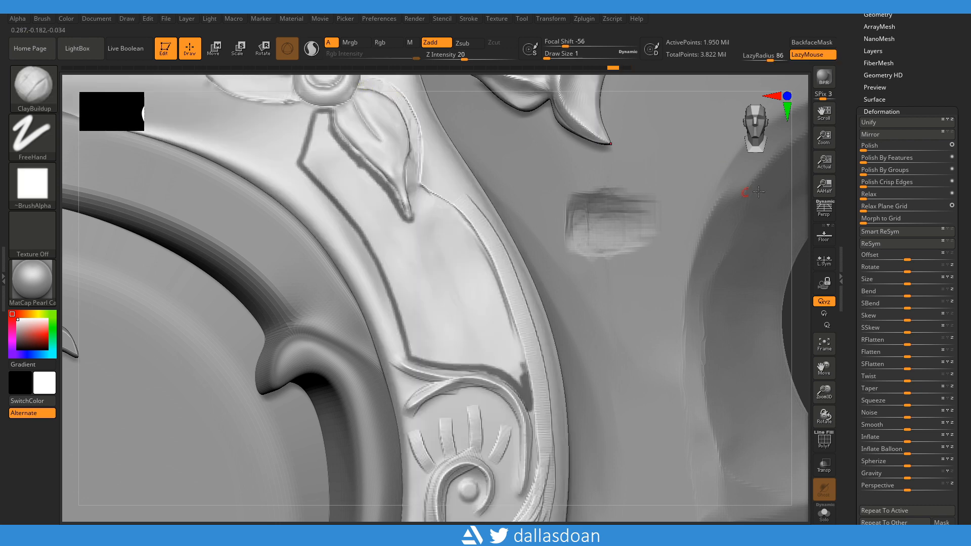
- Mask the narrow strip along the leaf's outer side and thicken the mask line around the leaf tip
alt+drag(802, 190, 808, 283)
ctrl+click(381, 173)
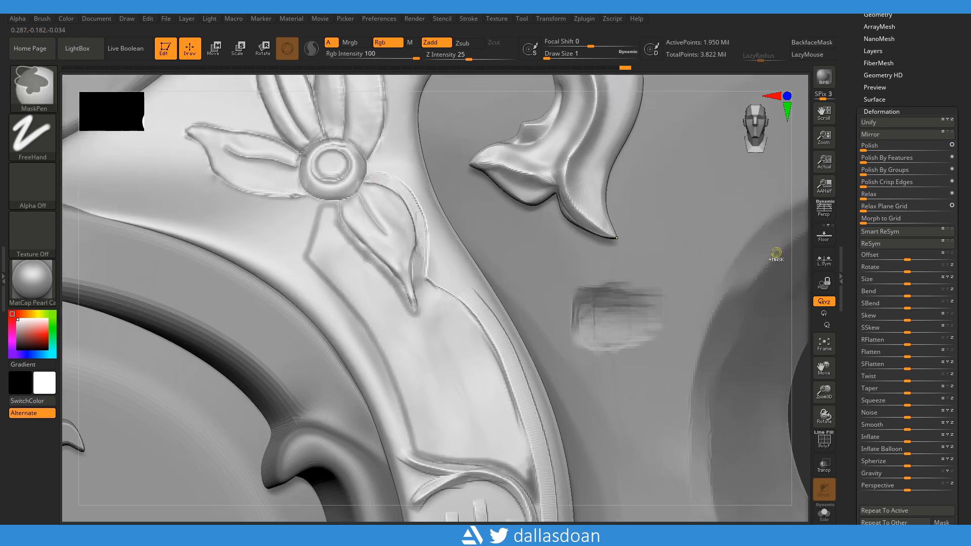
ctrl+alt+click(368, 179)
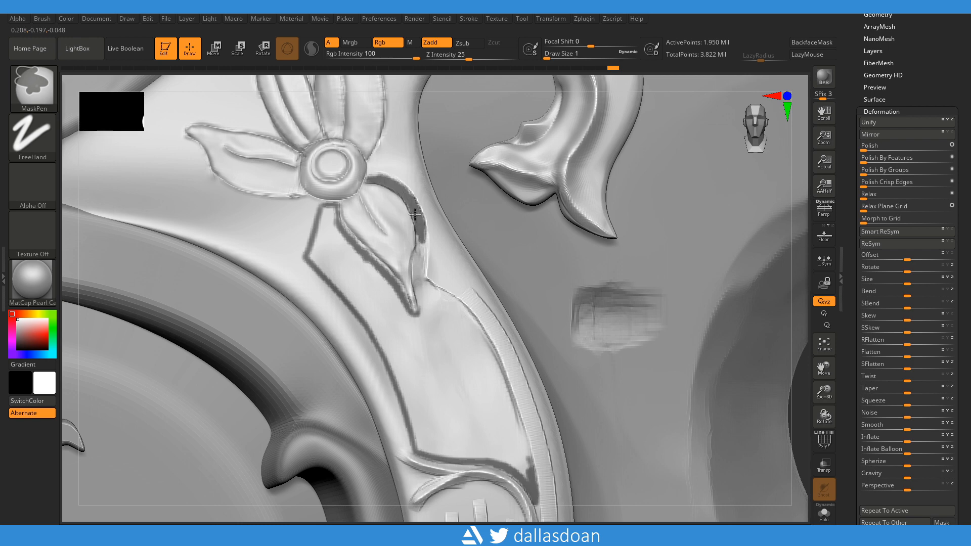
ctrl+drag(418, 286, 419, 311)
ctrl+drag(339, 221, 335, 208)
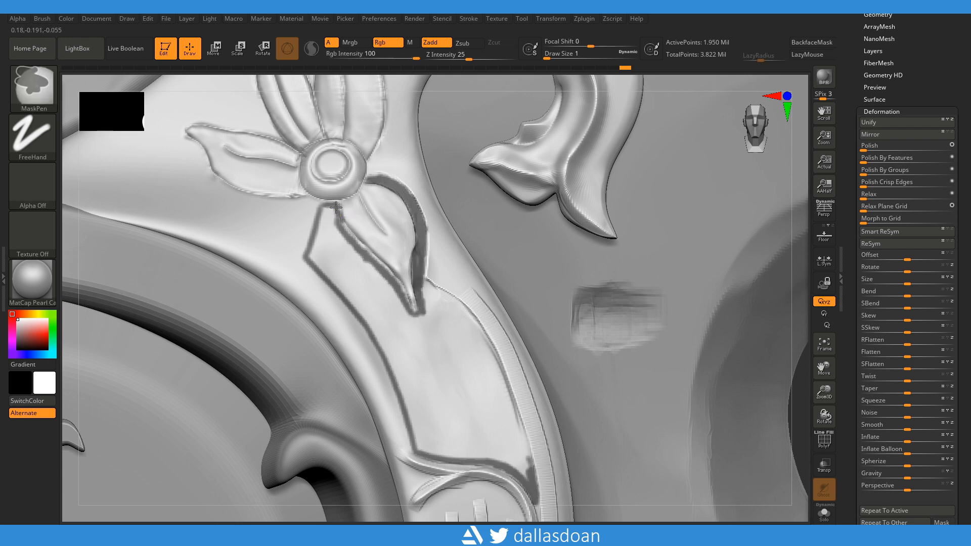
ctrl+drag(376, 261, 411, 311)
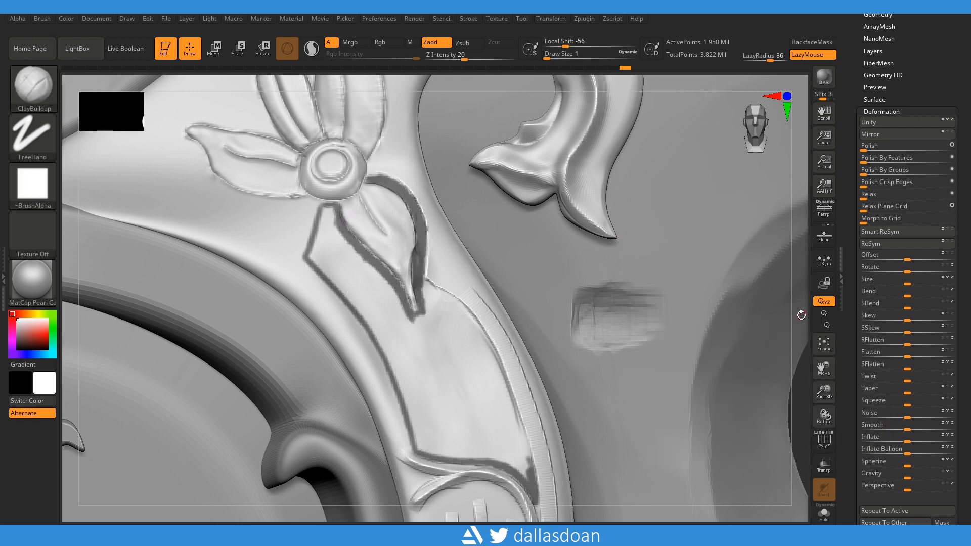
- Mask the panel's outer edge from the leaf down toward the spiral ornament
alt+drag(800, 314, 784, 208)
ctrl+drag(424, 188, 414, 181)
ctrl+drag(458, 215, 460, 226)
key(space)
drag(496, 282, 504, 282)
ctrl+drag(458, 228, 476, 294)
- Fill the outlined panel with mask using a larger brush, and touch up its edges at draw size 1
key(ctrl)
key(space)
drag(411, 240, 415, 239)
mouse_move(315, 105)
ctrl+mouse_down()
mouse_move(304, 141)
mouse_move(385, 271)
mouse_move(400, 314)
mouse_move(434, 349)
mouse_move(501, 357)
mouse_move(422, 192)
mouse_move(385, 200)
mouse_move(323, 127)
mouse_move(361, 213)
mouse_move(430, 223)
mouse_move(477, 324)
mouse_move(417, 285)
mouse_move(410, 314)
ctrl+mouse_up()
key(bracketleft)
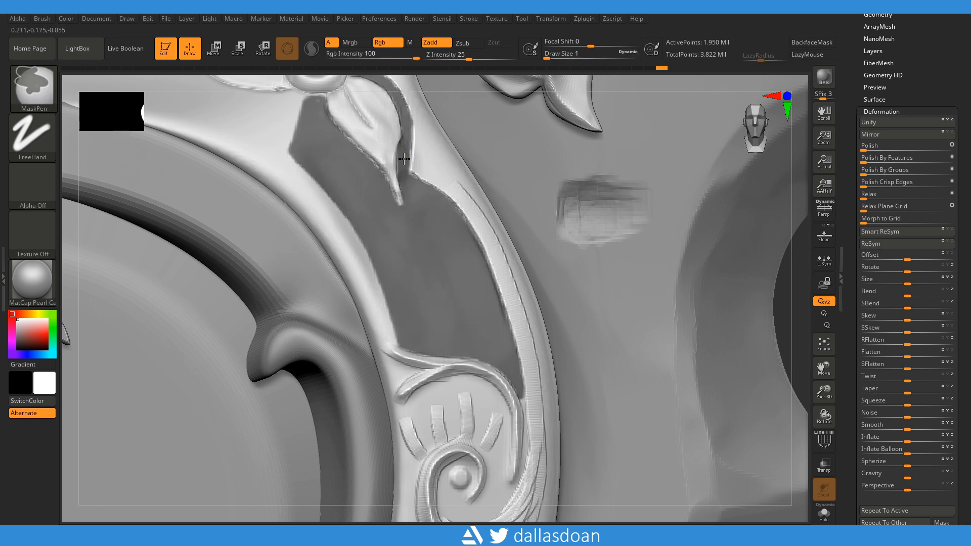
ctrl+drag(312, 113, 318, 101)
- Invert the mask and inflate the unmasked panel by 1
alt+right_drag(653, 220, 662, 300)
ctrl+click(662, 300)
alt+right_drag(661, 300, 700, 258)
click(908, 440)
text(1)
key(Return)
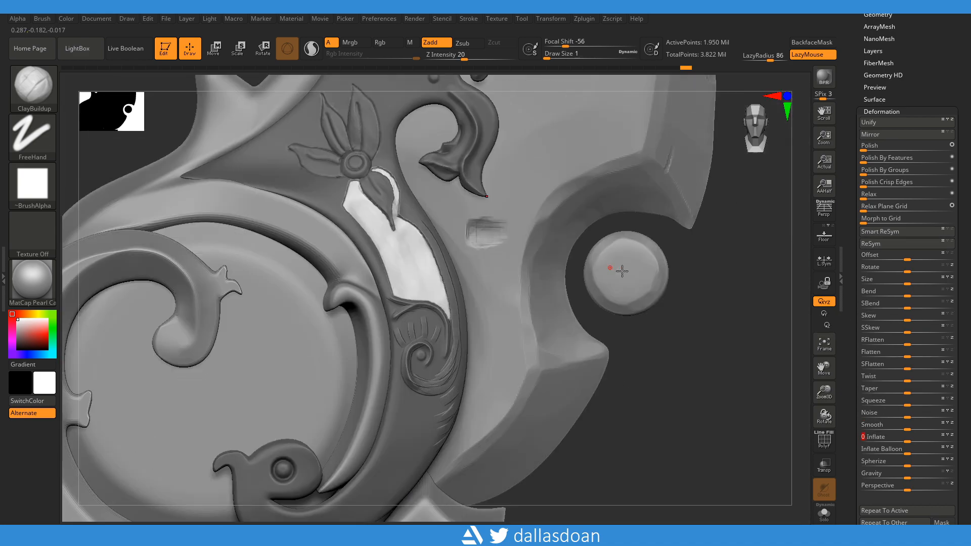
- Clear the mask to check the panel, restore it, and apply Polish at 54 to the unmasked area
right_drag(602, 258, 594, 259)
ctrl+drag(693, 329, 711, 350)
right_drag(712, 351, 708, 283)
key(ctrl+z)
click(910, 147)
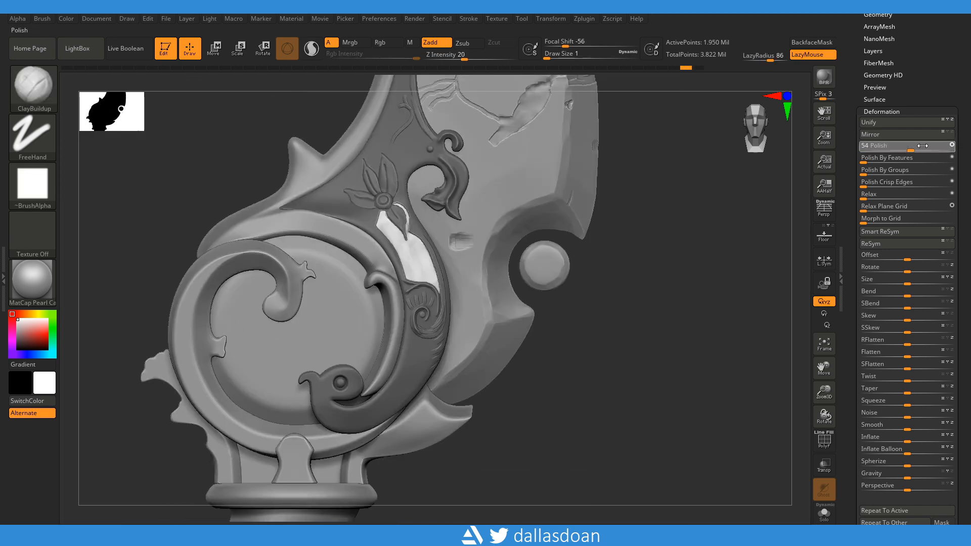
- Clear the mask to inspect the polished panel up close, and restore the mask
ctrl+right_drag(683, 236, 739, 303)
ctrl+click(754, 366)
ctrl+drag(754, 366, 750, 362)
key(ctrl+z)
key(ctrl+z)
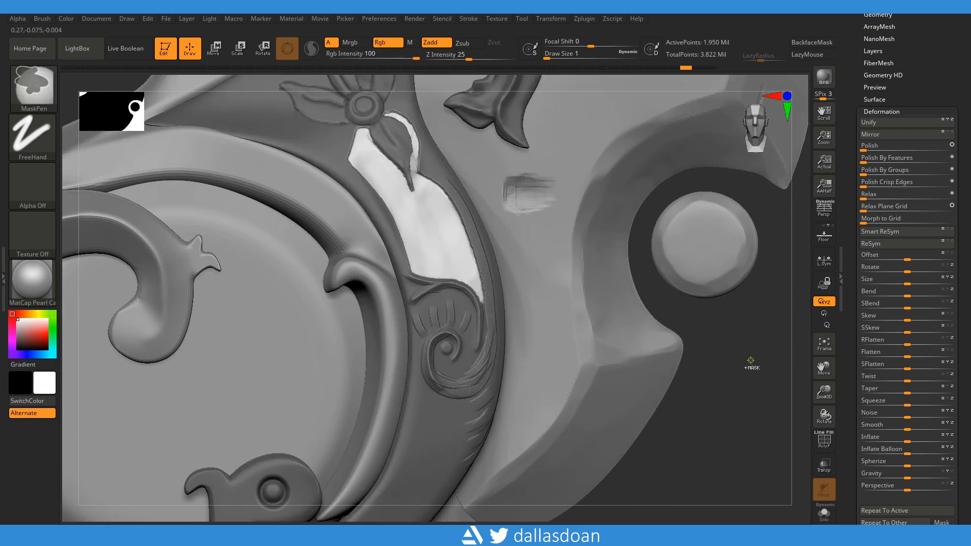
- Apply Polish again to the unmasked panel, and compare the surface with the mask cleared and restored
click(890, 145)
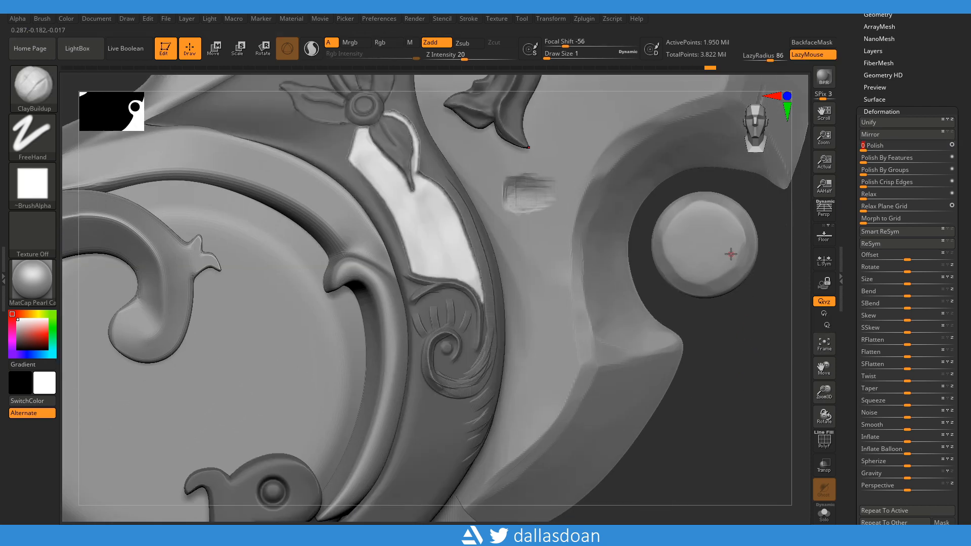
mouse_move(672, 319)
right_down()
mouse_move(728, 344)
mouse_move(725, 376)
right_up()
ctrl+click(725, 377)
key(ctrl+z)
ctrl+click(725, 378)
key(ctrl+z)
key(ctrl+z)
key(ctrl+z)
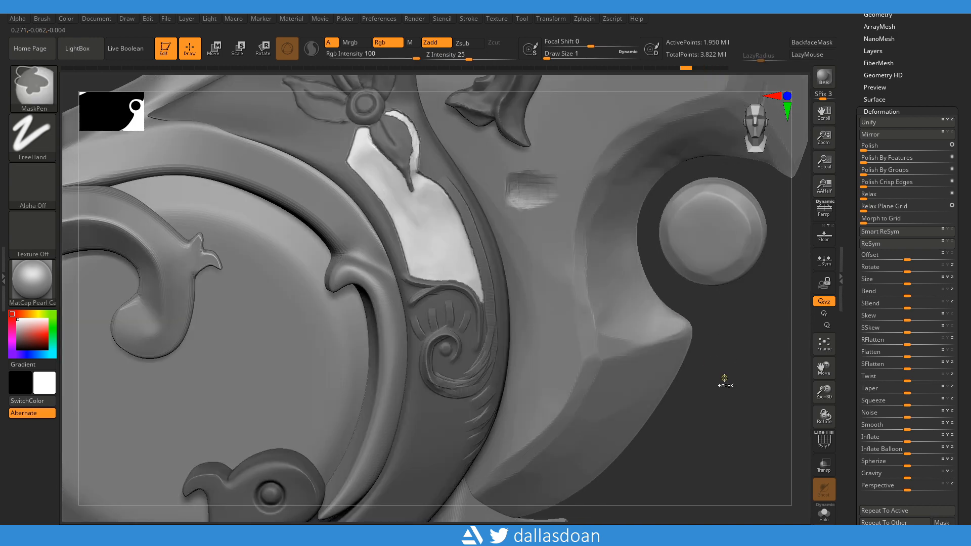
- Polish the panel once more, clear the mask to check its surface, and bring the mask back
click(875, 149)
ctrl+drag(753, 342, 723, 368)
key(ctrl+h)
key(ctrl+shift+z)
key(ctrl+z)
alt+drag(740, 422, 724, 351)
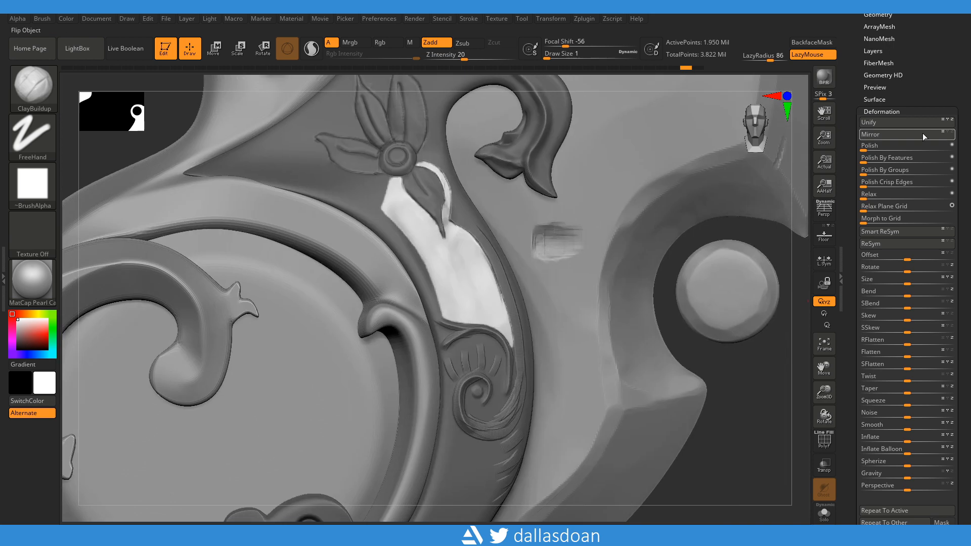
- Enable interface customization and place copies of the Polish and Inflate deformation sliders below the canvas
click(412, 21)
mouse_move(379, 19)
click(400, 114)
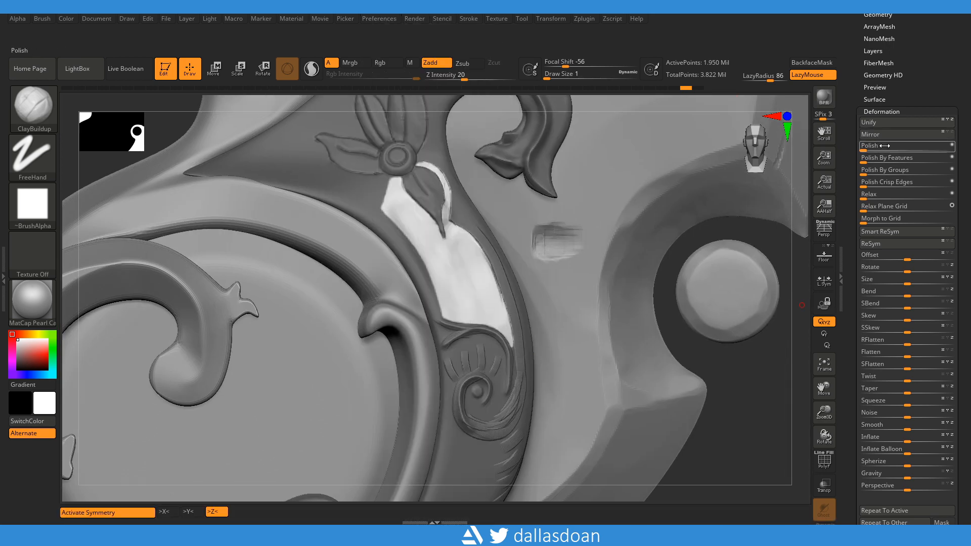
ctrl+alt+drag(875, 147, 237, 510)
ctrl+alt+drag(871, 437, 337, 511)
drag(641, 338, 610, 339)
- Recess the unmasked panel by setting Inflate to -1, and clear the mask
click(236, 511)
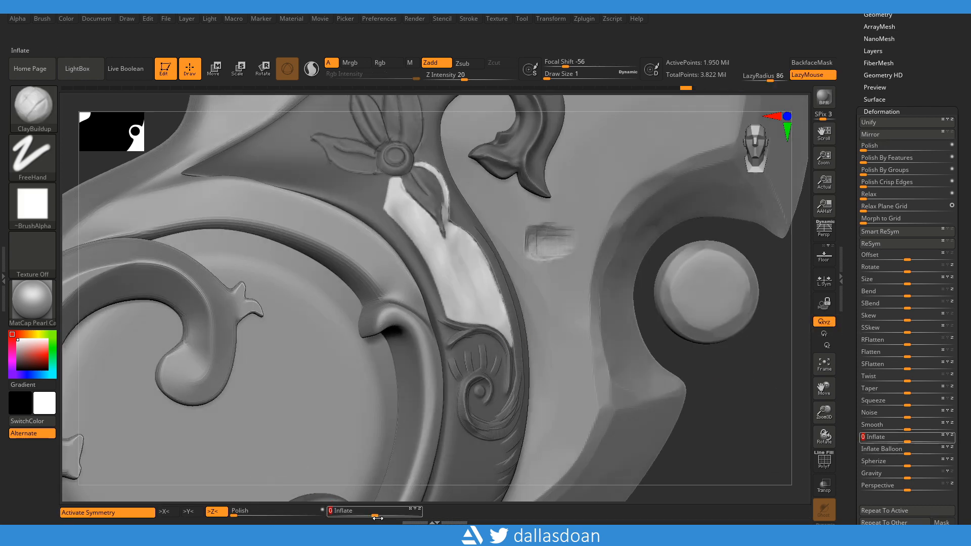
ctrl+alt+click(349, 468)
drag(375, 513, 354, 511)
key(ctrl+z)
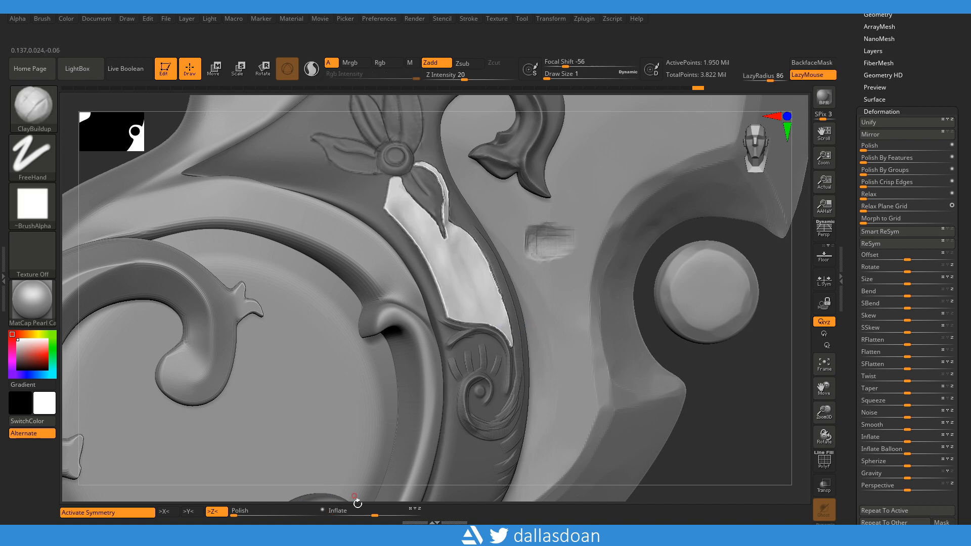
click(363, 510)
key(ctrl+z)
click(339, 515)
text(-1)
key(Return)
ctrl+drag(718, 374, 607, 255)
- Mask the small triangular gap at the panel's lower corner and recess it with Polish and Inflate
key(shift)
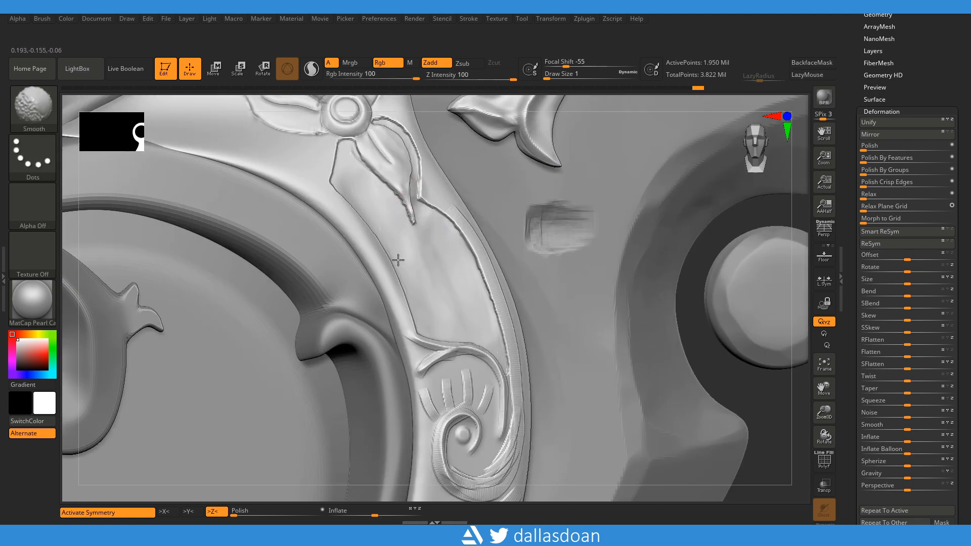
mouse_move(357, 161)
alt+mouse_down()
mouse_move(603, 255)
mouse_move(582, 256)
mouse_move(685, 269)
mouse_move(698, 283)
mouse_move(645, 353)
mouse_move(453, 223)
alt+mouse_up()
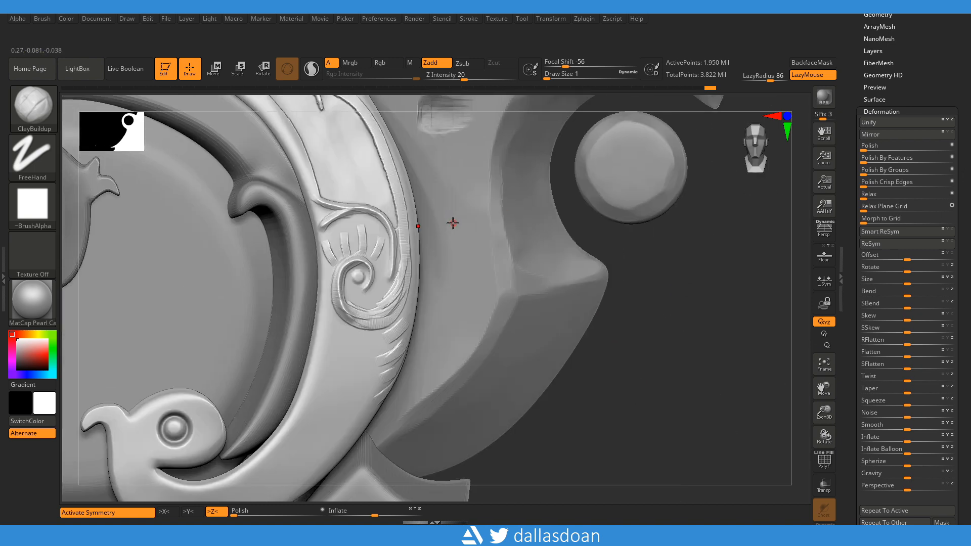
mouse_move(479, 220)
ctrl+right_down()
mouse_move(470, 207)
mouse_move(434, 334)
ctrl+right_up()
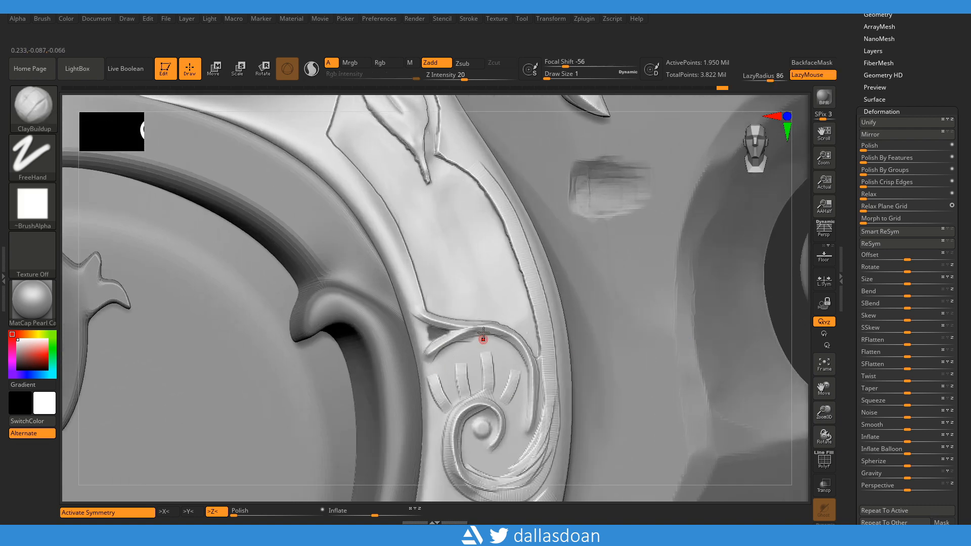
mouse_move(484, 336)
right_down()
mouse_move(310, 481)
mouse_move(235, 513)
right_up()
drag(234, 513, 234, 514)
drag(345, 510, 345, 510)
right_drag(343, 481, 737, 363)
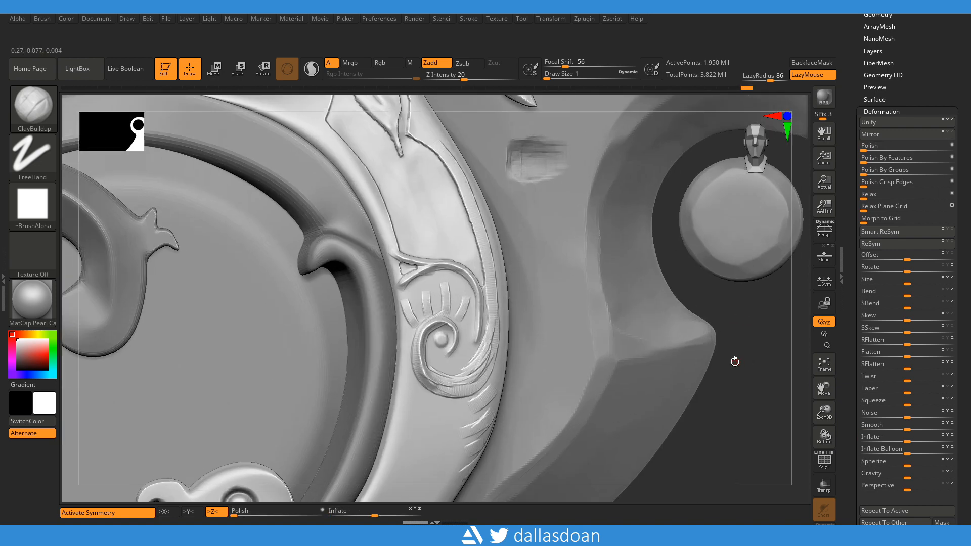
- Mask the background between the spiral's rays, invert the mask, recess the area with Inflate, and clear the mask
key(ctrl)
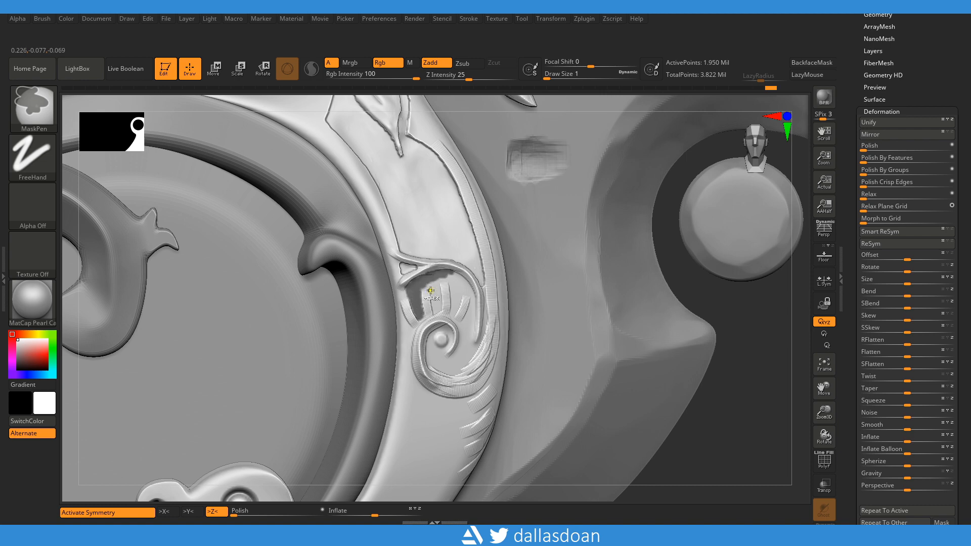
key(ctrl+z)
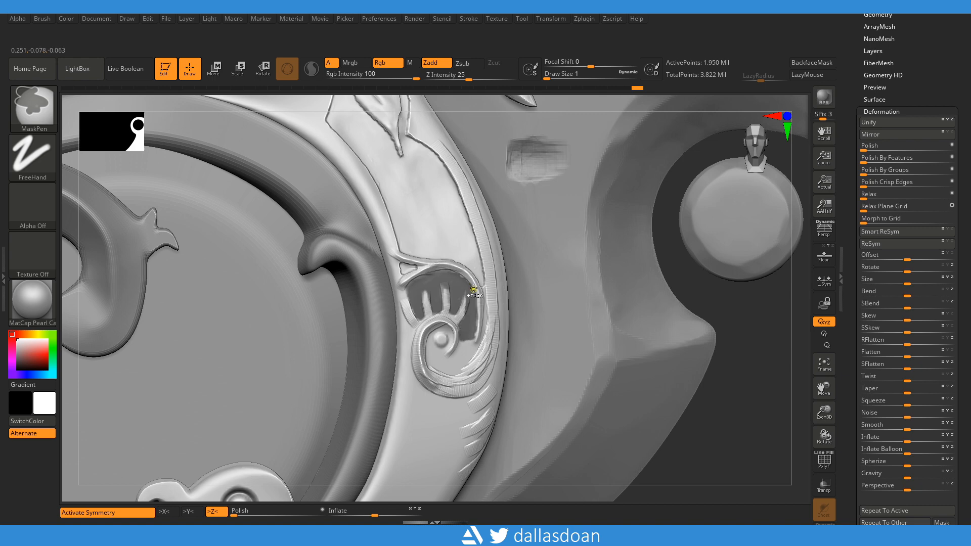
key(ctrl+i)
mouse_move(373, 513)
mouse_down()
mouse_move(384, 513)
mouse_move(375, 514)
mouse_up()
ctrl+drag(757, 324, 733, 334)
- Smooth the edges of the small triangular recess above the spiral's rays
ctrl+right_drag(733, 324, 448, 262)
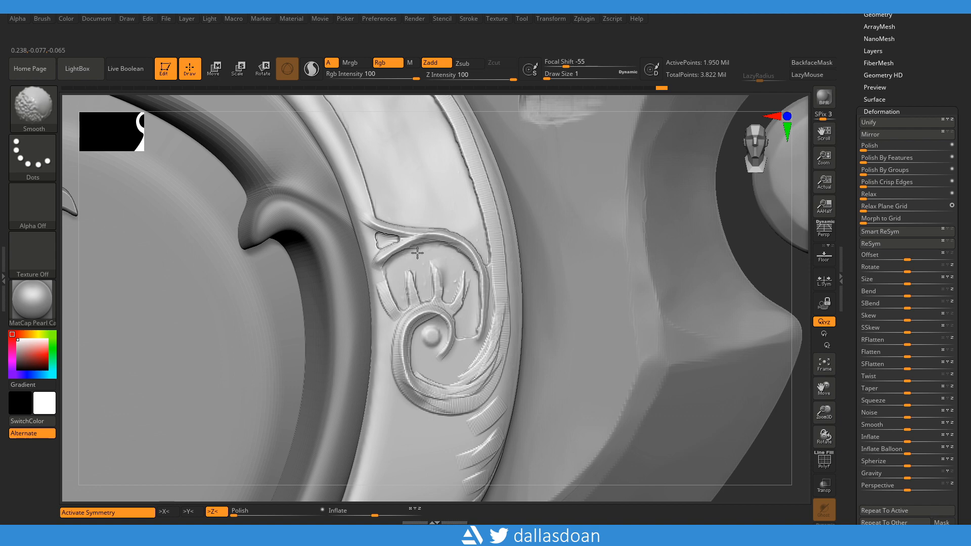
shift+drag(390, 240, 382, 236)
ctrl+right_drag(380, 248, 499, 266)
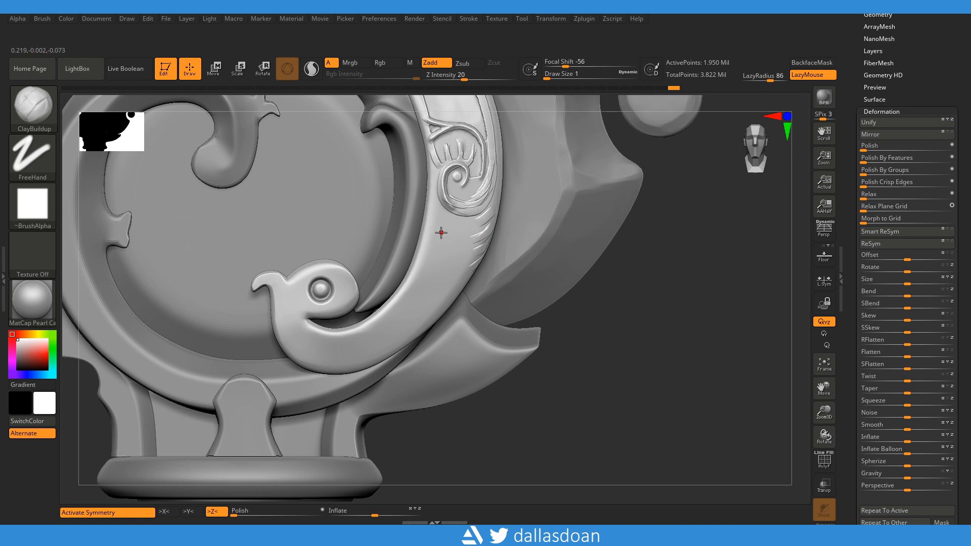
- Try masking the area beside the feathered strokes below the spiral
key(ctrl)
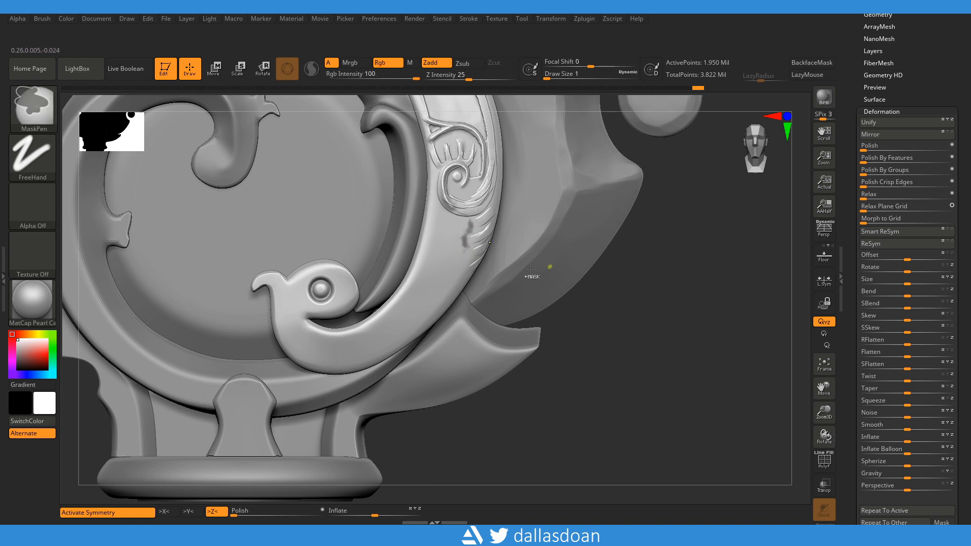
ctrl+click(453, 265)
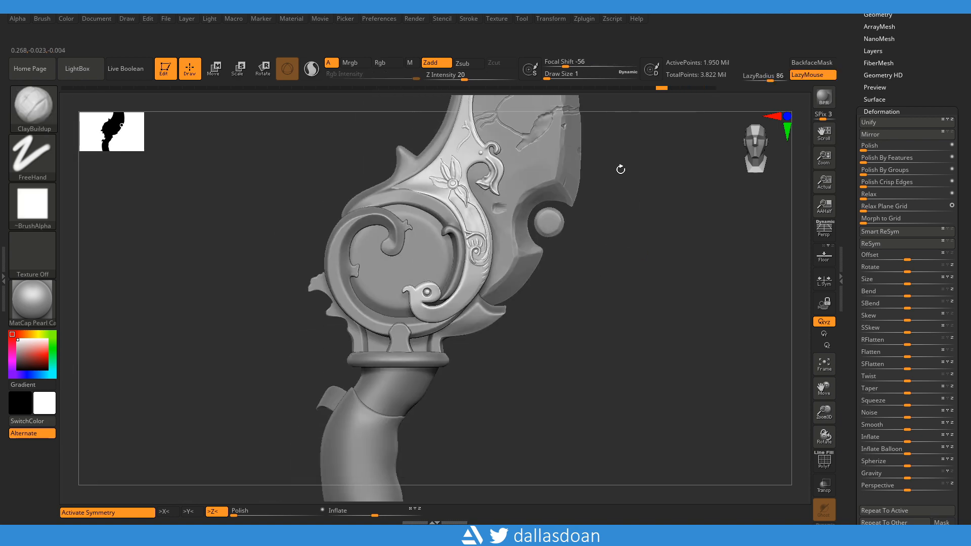
drag(621, 169, 332, 295)
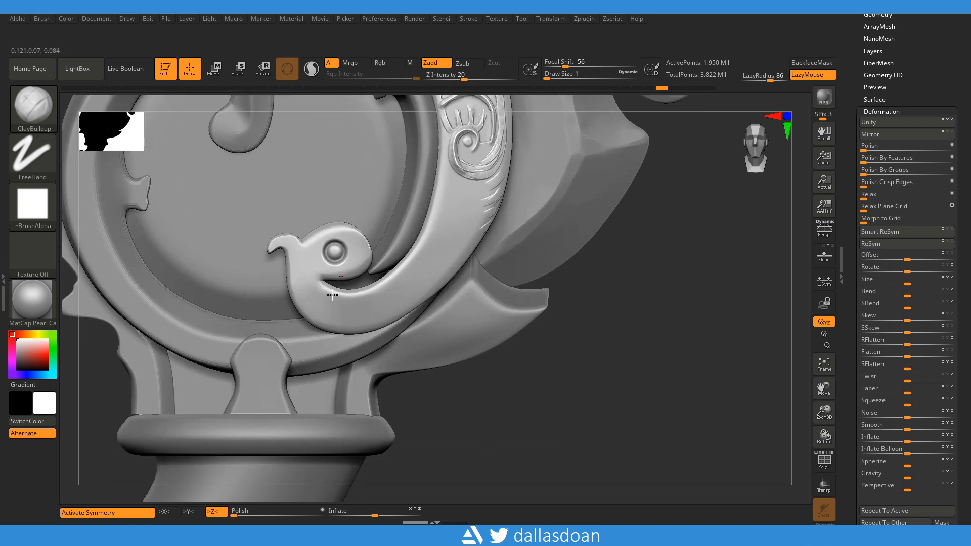
- Smooth the panel's outer edge from the leaf toward the spiral with a draw size of 4
mouse_move(622, 312)
alt+mouse_down()
mouse_move(627, 295)
mouse_move(722, 285)
mouse_move(705, 371)
alt+mouse_up()
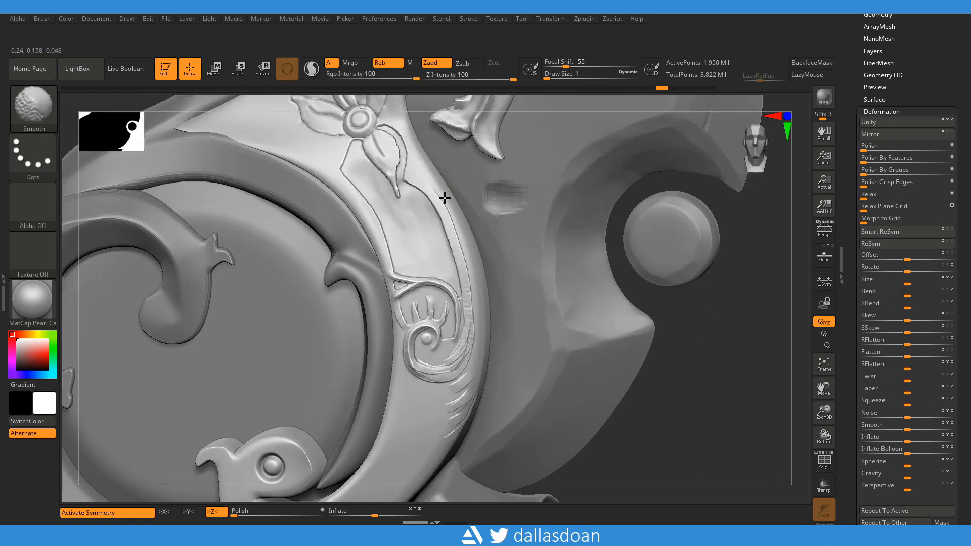
key(space)
mouse_move(452, 217)
shift+mouse_down()
mouse_move(459, 230)
mouse_move(450, 208)
shift+mouse_up()
shift+drag(431, 189, 458, 226)
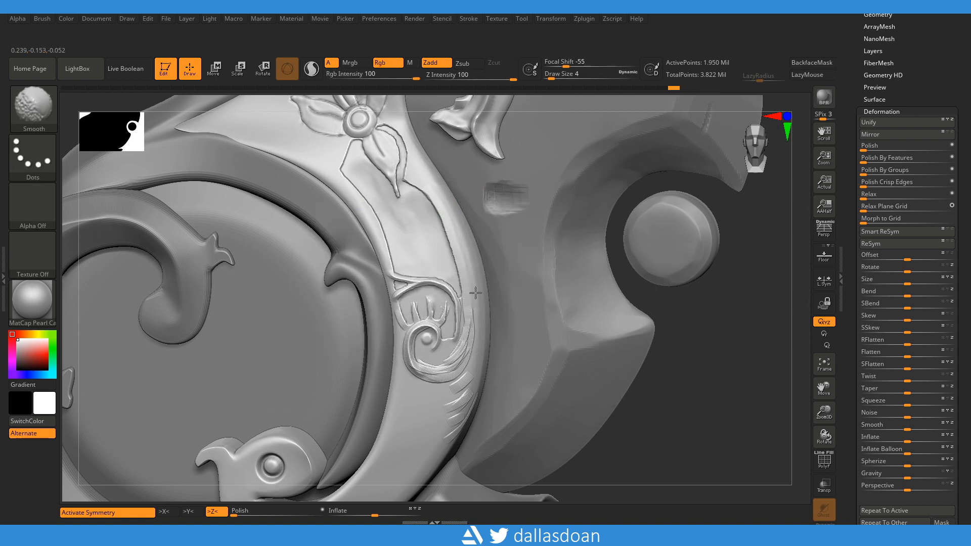
- Pinch the band's inner edge just below the spiral with the Pinch brush at draw size 4
alt+drag(632, 303, 646, 247)
mouse_move(691, 316)
alt+mouse_down()
mouse_move(700, 312)
mouse_move(670, 325)
mouse_move(659, 231)
alt+mouse_up()
mouse_move(723, 237)
alt+mouse_down()
mouse_move(669, 321)
mouse_move(633, 418)
alt+mouse_up()
key(b)
key(p)
key(i)
alt+drag(741, 267, 817, 248)
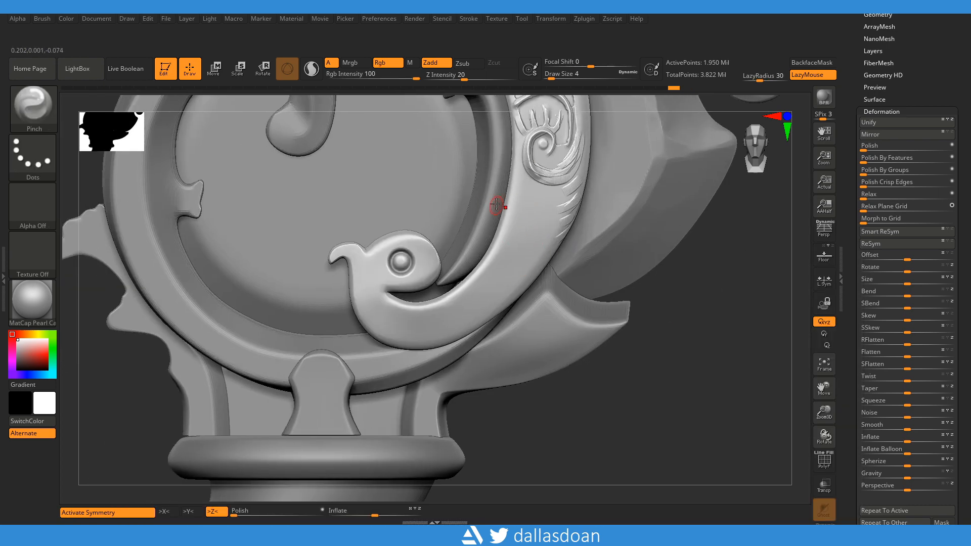
drag(521, 182, 517, 211)
- Try carving lines below the spiral beside the feathered strokes with the Orb_Curve brush
key(b)
key(o)
key(c)
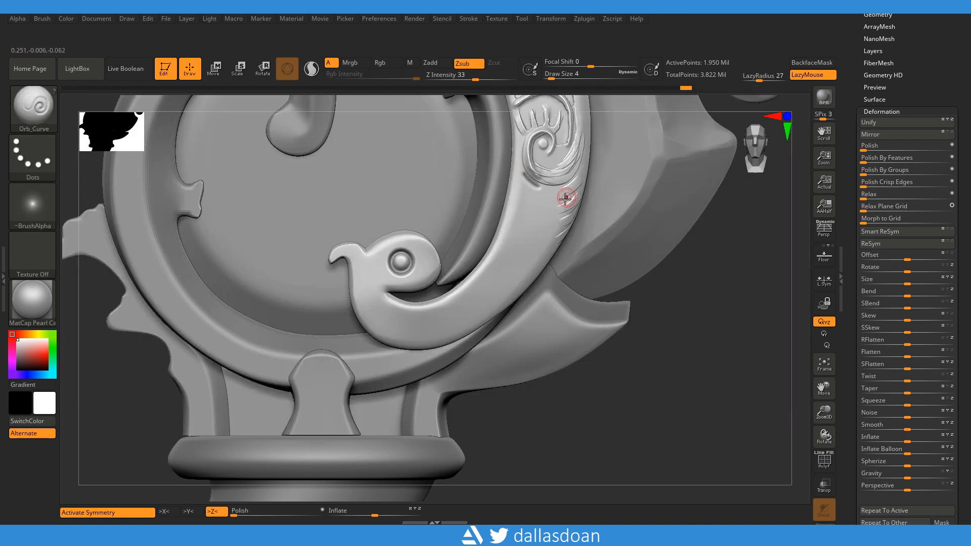
drag(521, 167, 564, 207)
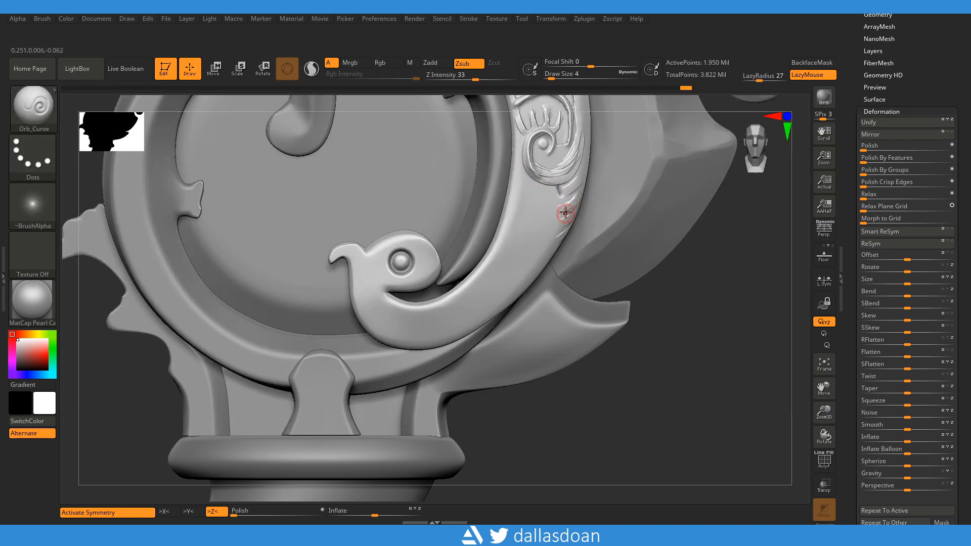
mouse_move(778, 273)
alt+mouse_down()
mouse_move(630, 301)
mouse_move(630, 333)
alt+mouse_up()
mouse_move(394, 201)
mouse_down()
mouse_move(372, 240)
mouse_move(392, 239)
mouse_move(384, 273)
mouse_up()
drag(404, 260, 382, 274)
drag(405, 262, 375, 286)
mouse_move(561, 323)
mouse_down()
mouse_move(604, 344)
mouse_move(455, 275)
mouse_up()
drag(363, 228, 354, 261)
key(ctrl+z)
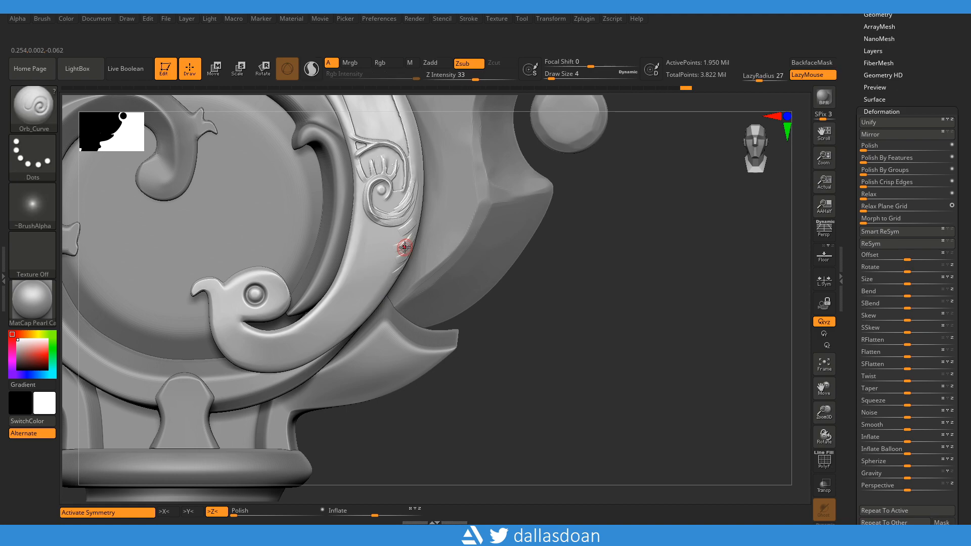
- Start flattening the band below the spiral with the TrimDynamic brush at draw size 8
mouse_move(644, 293)
alt+mouse_down()
mouse_move(555, 253)
mouse_move(706, 336)
alt+mouse_up()
click(33, 109)
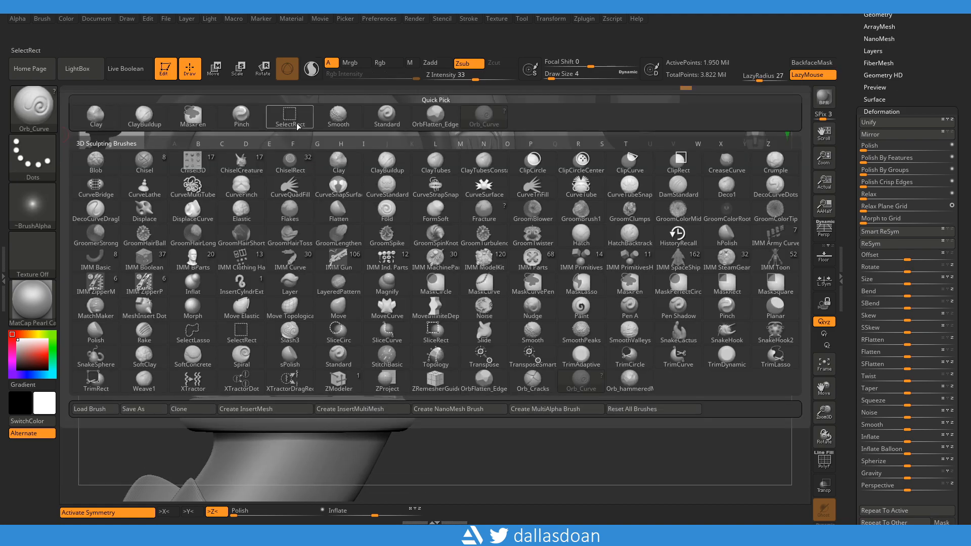
click(466, 340)
key(b)
key(t)
key(d)
key(space)
mouse_move(481, 227)
alt+mouse_down()
mouse_move(442, 240)
mouse_move(451, 255)
alt+mouse_up()
drag(448, 219, 442, 273)
- Turn on LazyMouse and bevel the band's inner edge from the spiral down to the bird head's jaw
mouse_move(632, 324)
mouse_down()
mouse_move(691, 329)
mouse_move(625, 237)
mouse_up()
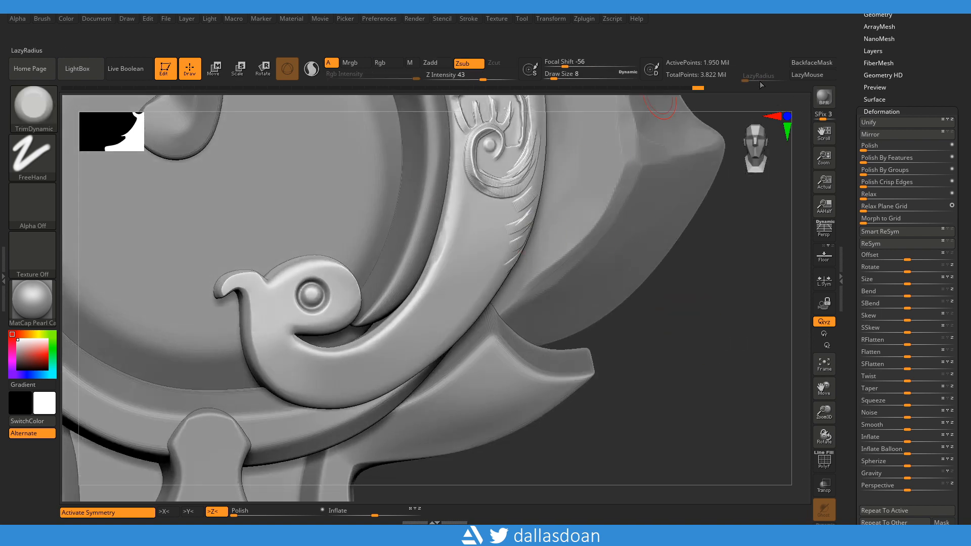
click(809, 75)
drag(607, 308, 635, 310)
drag(458, 192, 427, 280)
mouse_move(672, 340)
mouse_down()
mouse_move(652, 344)
mouse_move(683, 344)
mouse_up()
drag(423, 296, 376, 357)
mouse_move(618, 353)
mouse_down()
mouse_move(756, 312)
mouse_move(632, 344)
mouse_up()
mouse_move(335, 350)
mouse_down()
mouse_move(377, 353)
mouse_move(423, 327)
mouse_up()
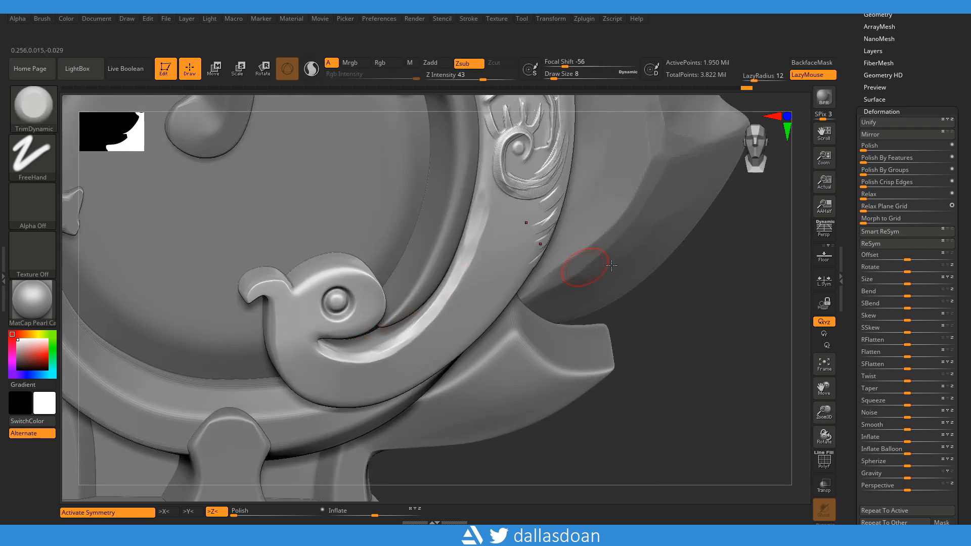
drag(667, 304, 696, 312)
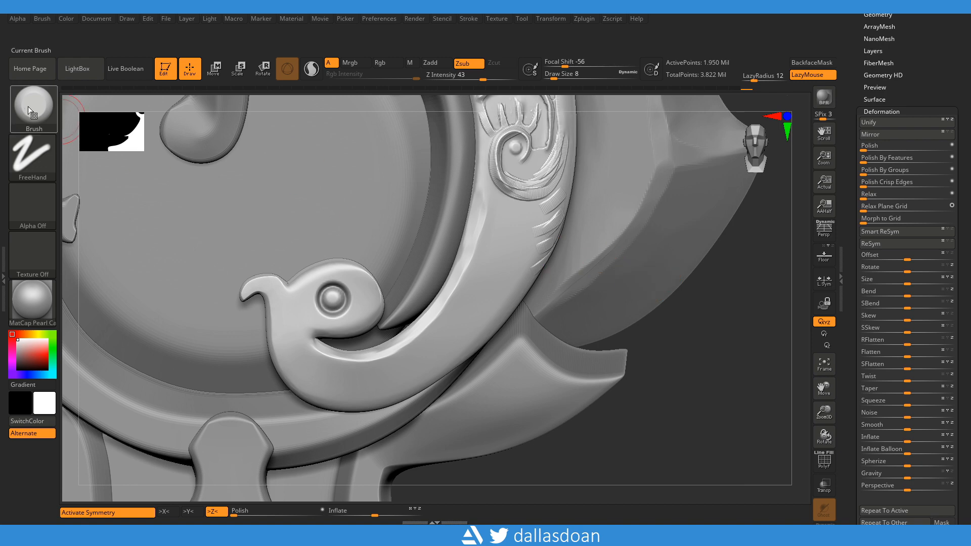
- Build up the beveled inner edge between the bird head's jaw and the spiral with the ClayBuildup brush
click(27, 109)
click(152, 115)
drag(392, 348, 403, 340)
drag(699, 406, 677, 394)
drag(320, 345, 382, 350)
mouse_move(657, 407)
mouse_down()
mouse_move(670, 411)
mouse_move(683, 394)
mouse_up()
drag(340, 362, 360, 362)
mouse_move(369, 360)
mouse_down()
mouse_move(480, 281)
mouse_move(500, 222)
mouse_up()
drag(456, 309, 404, 348)
drag(698, 359, 691, 310)
- Carve a zigzag line along the ends of the feathered strokes below the spiral with Orb_Curve at draw size 2
key(b)
click(533, 380)
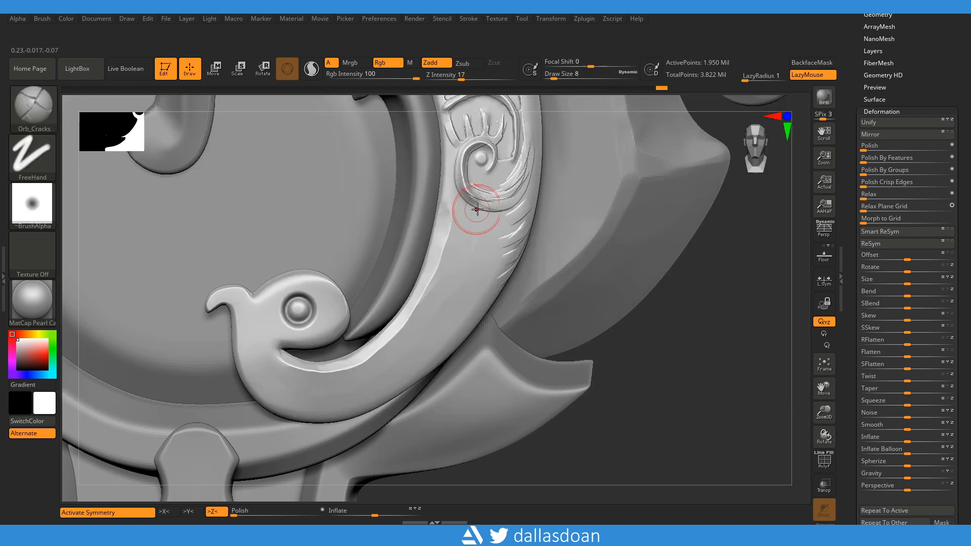
click(25, 119)
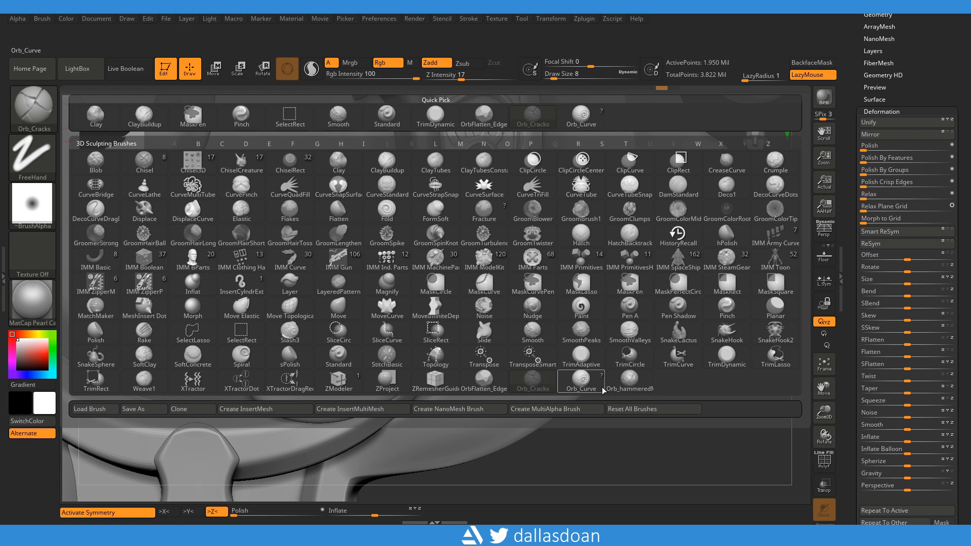
click(581, 379)
shift+drag(731, 315, 643, 268)
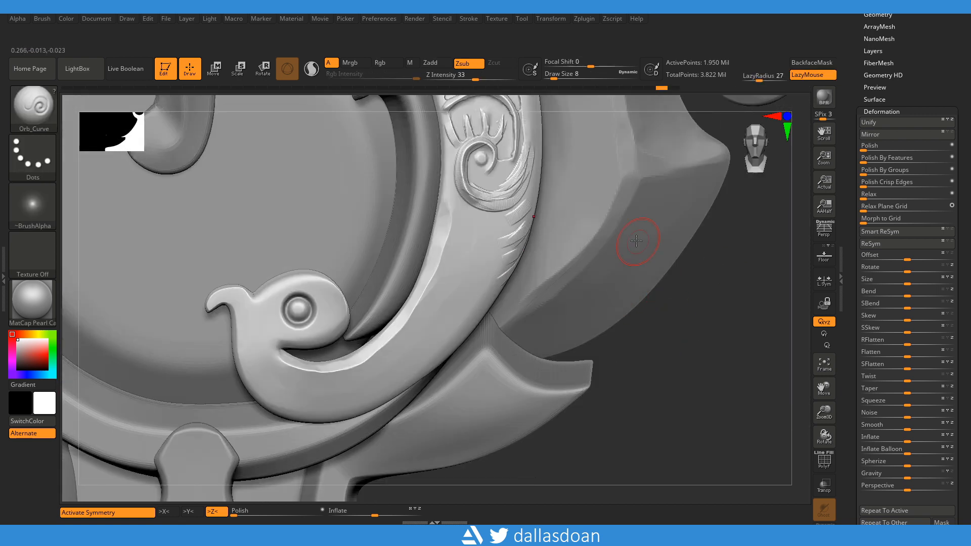
key(space)
click(459, 207)
drag(457, 196, 465, 206)
key(ctrl+z)
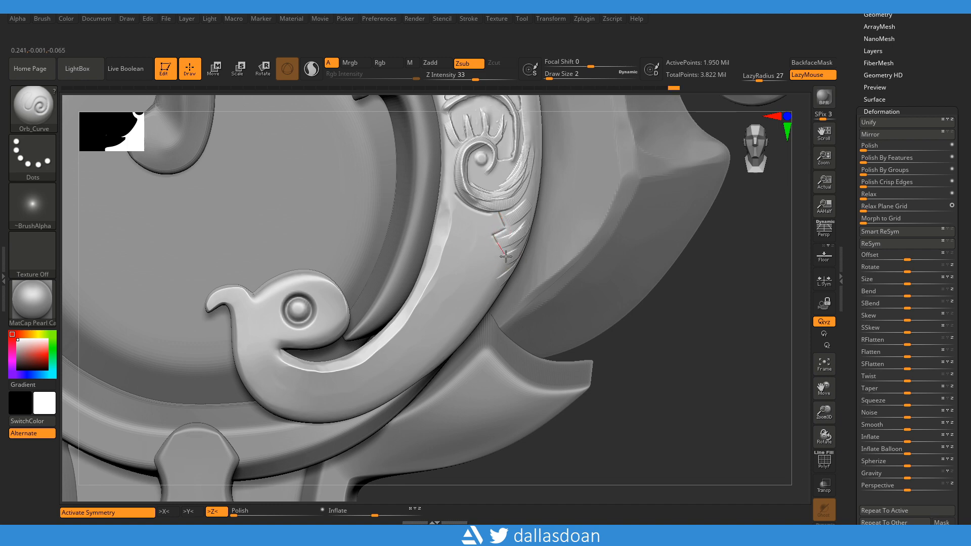
drag(512, 263, 492, 258)
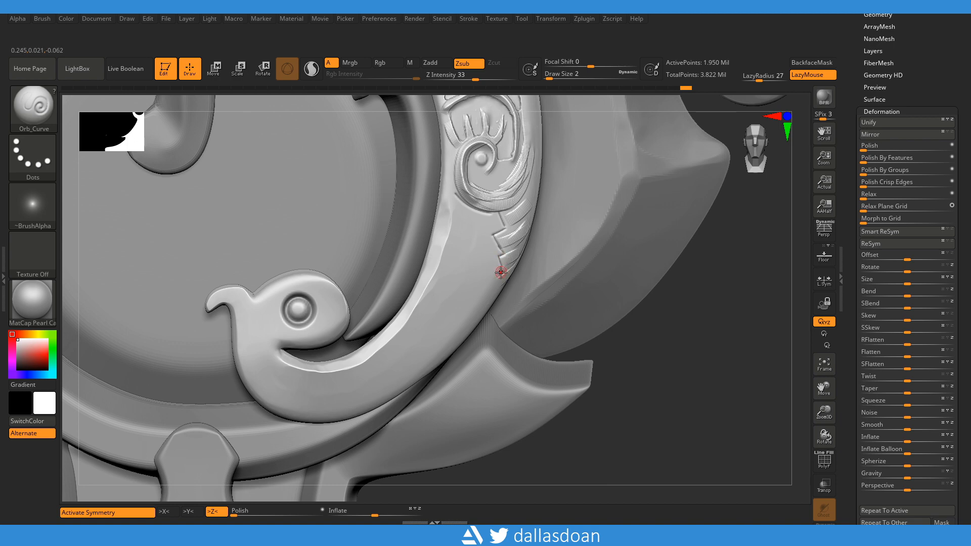
drag(496, 277, 476, 291)
- Sharpen the spiral's base and the zigzag line below it with the Pinch brush at draw size 3
drag(657, 294, 609, 257)
key(b)
key(p)
key(i)
key(space)
mouse_move(712, 284)
alt+mouse_down()
mouse_move(646, 344)
mouse_move(646, 379)
alt+mouse_up()
mouse_move(381, 253)
mouse_down()
mouse_move(410, 282)
mouse_move(448, 286)
mouse_up()
mouse_move(378, 271)
mouse_down()
mouse_move(454, 289)
mouse_move(420, 305)
mouse_up()
mouse_move(657, 349)
alt+mouse_down()
mouse_move(629, 362)
mouse_move(602, 351)
alt+mouse_up()
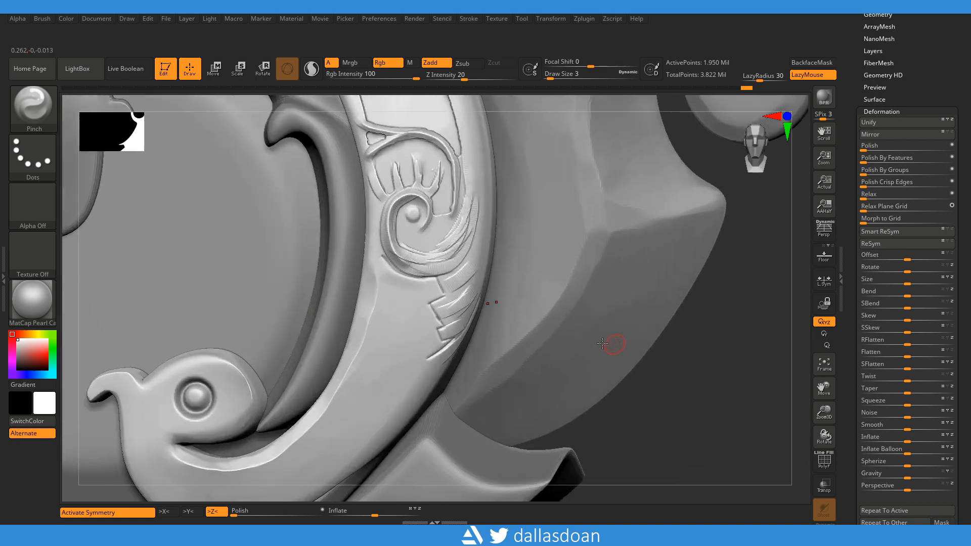
drag(425, 291, 444, 296)
- Try to build up the bird head's throat below the eye with the ClayBuildup brush at draw size 7
mouse_move(658, 404)
alt+mouse_down()
mouse_move(615, 333)
mouse_move(606, 383)
mouse_move(615, 359)
alt+mouse_up()
click(32, 108)
click(144, 116)
key(space)
drag(302, 315, 309, 314)
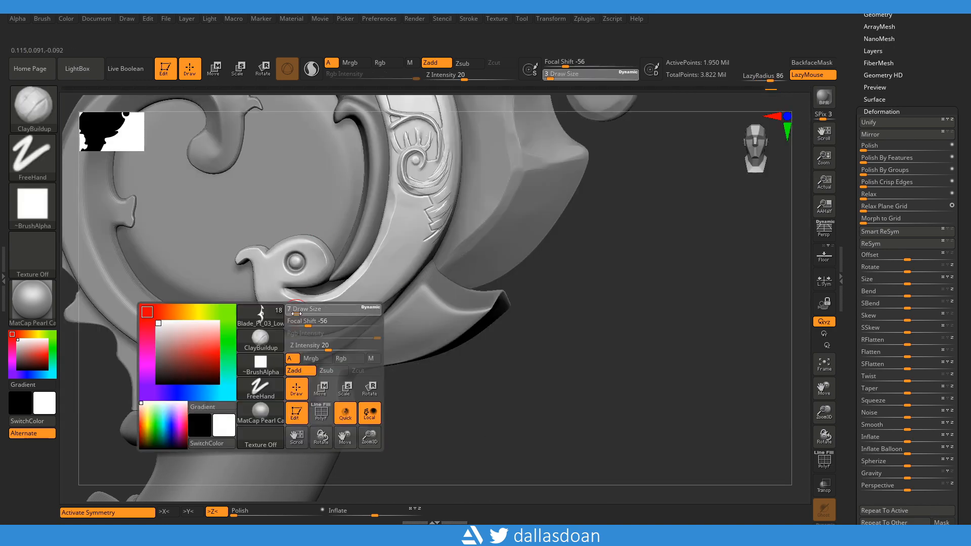
key(space)
drag(273, 278, 273, 300)
key(ctrl+z)
key(ctrl+z)
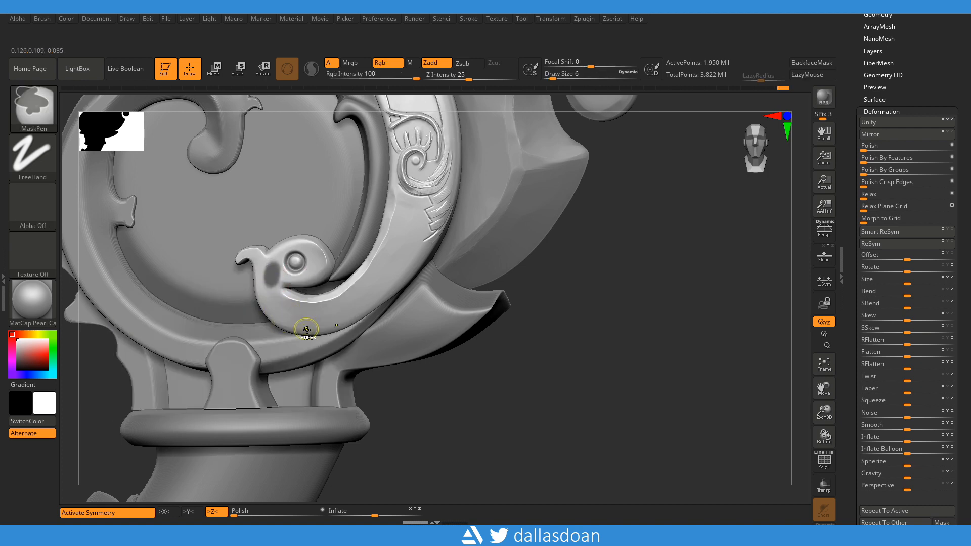
- Carve a line along the outer edge of the bird head's neck with Orb_Curve at draw size 6
click(36, 108)
click(532, 115)
drag(266, 255, 263, 268)
drag(297, 321, 383, 288)
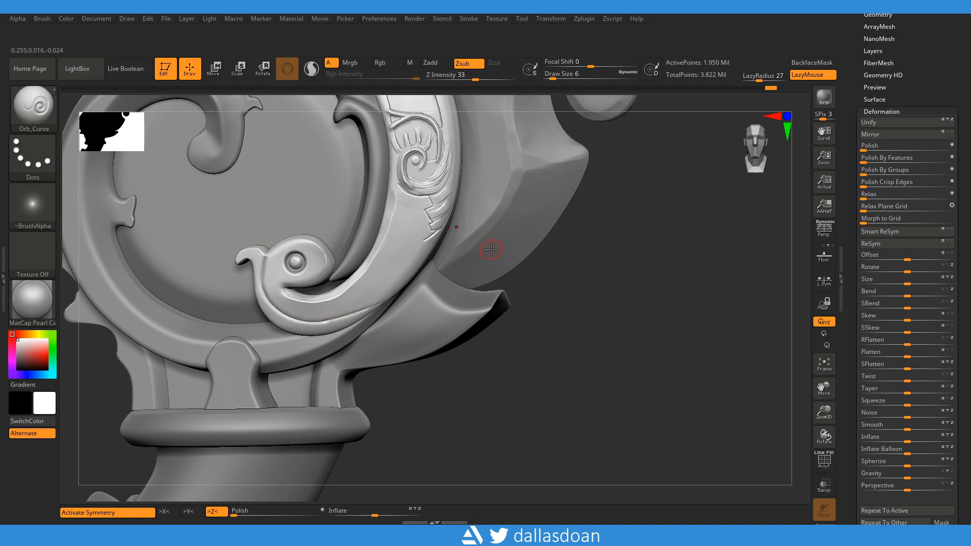
- Carve another notch at the lower end of the zigzag line with Orb_Curve, using LazyMouse with a radius of 15
mouse_move(604, 264)
mouse_down()
mouse_move(427, 243)
mouse_move(455, 240)
mouse_up()
drag(648, 290, 541, 290)
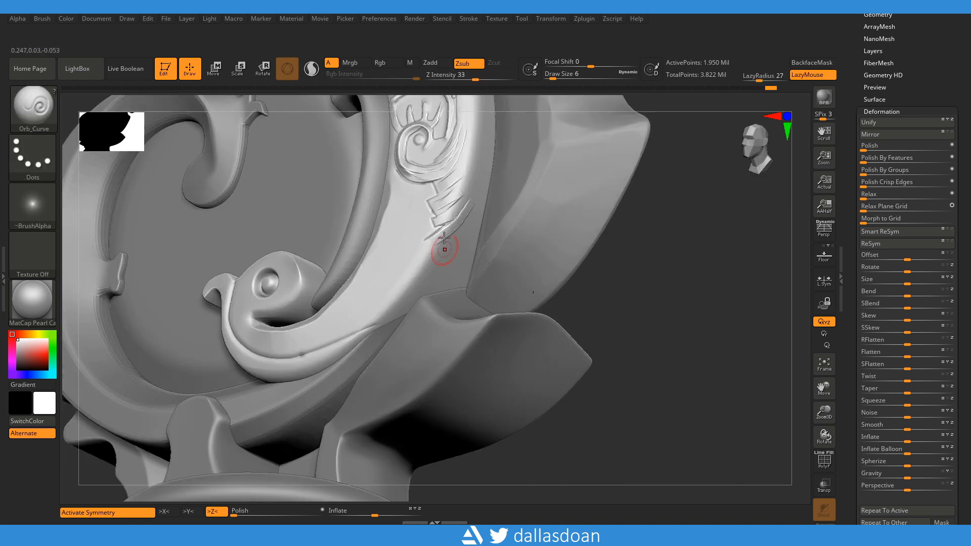
key(l)
mouse_move(429, 237)
mouse_down()
mouse_move(455, 228)
mouse_move(471, 240)
mouse_up()
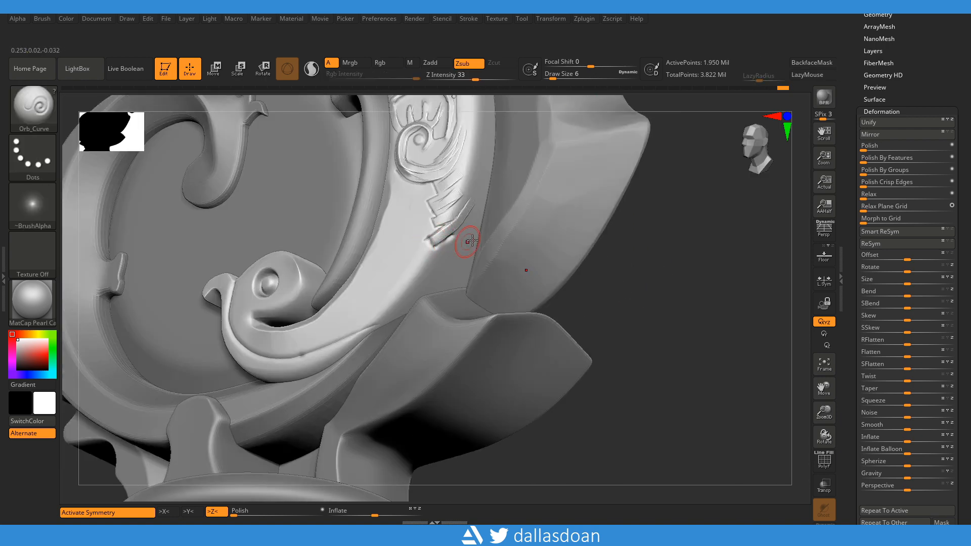
key(l)
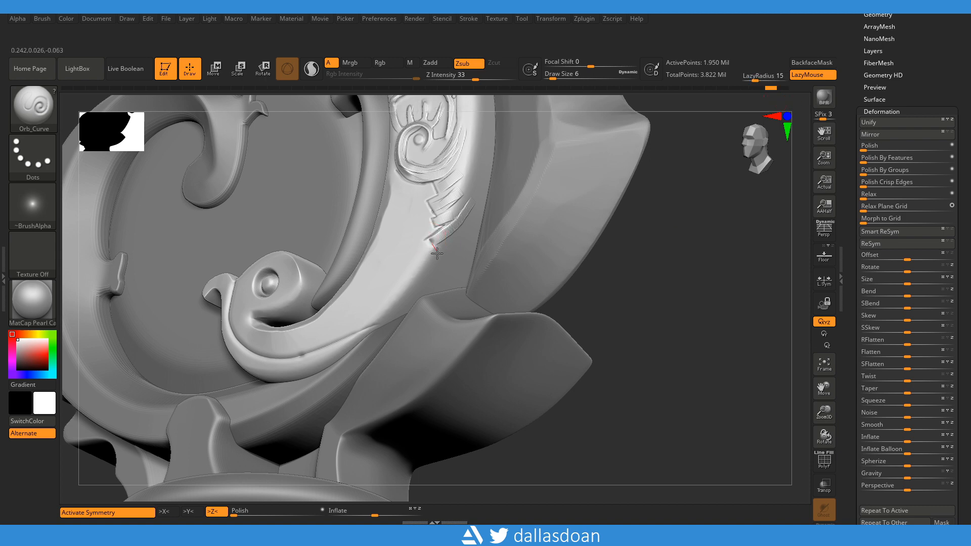
drag(624, 279, 358, 216)
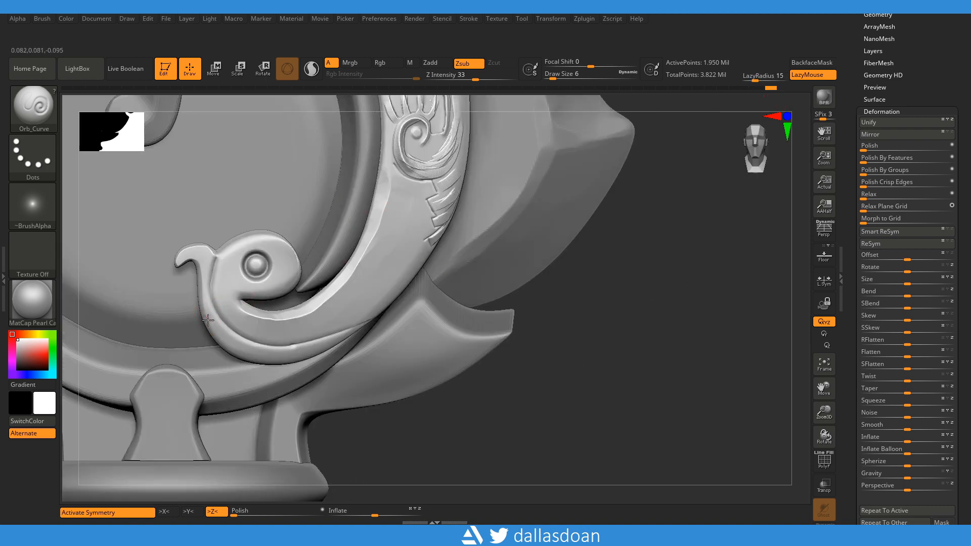
- Carve a second line alongside the first on the underside of the bird's neck with Orb_Curve
key(ctrl+z)
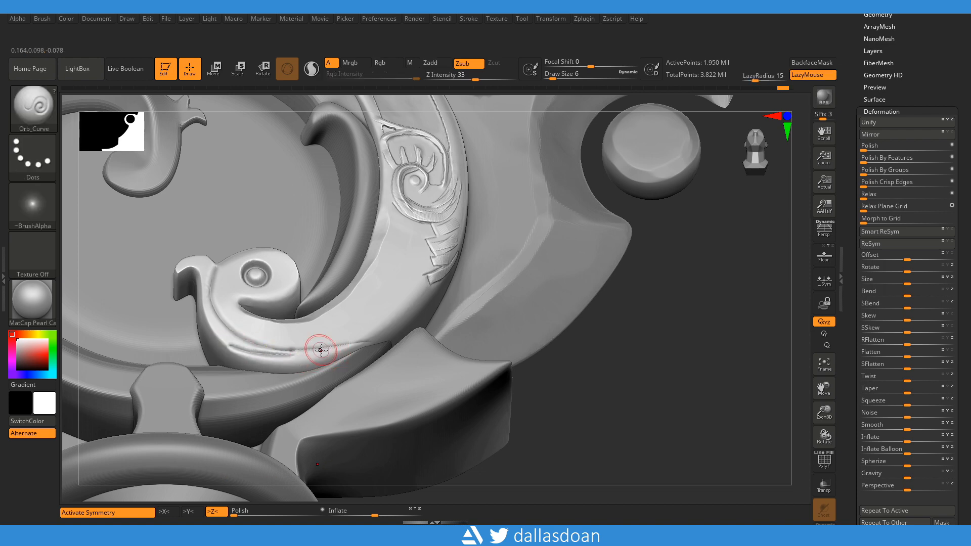
key(ctrl+shift+z)
mouse_move(233, 345)
mouse_down()
mouse_move(304, 345)
mouse_move(350, 328)
mouse_up()
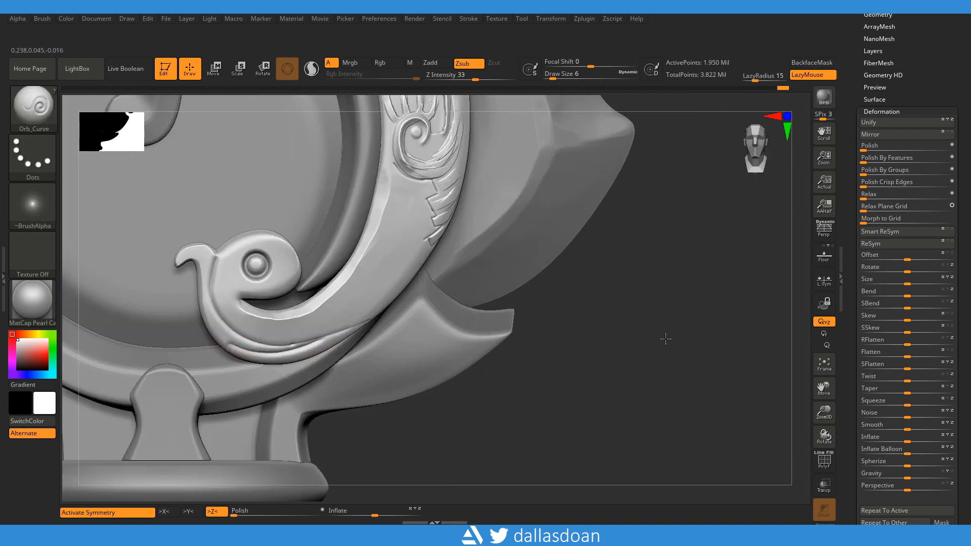
- Flatten the edges of the grooves under the bird's neck with OrbFlatten_Edge at draw size 6
alt+drag(663, 246, 643, 295)
key(b)
key(t)
key(d)
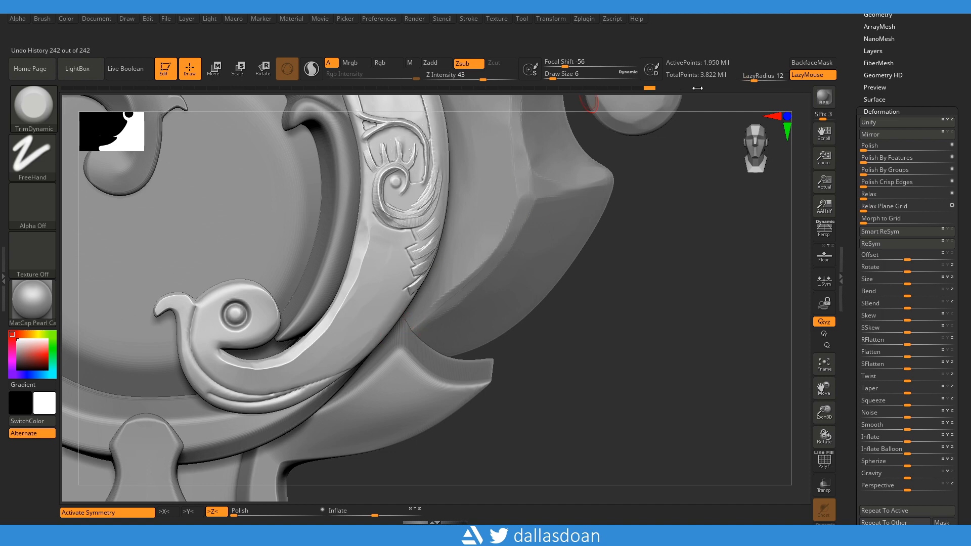
key(b)
key(o)
key(f)
alt+drag(615, 287, 564, 270)
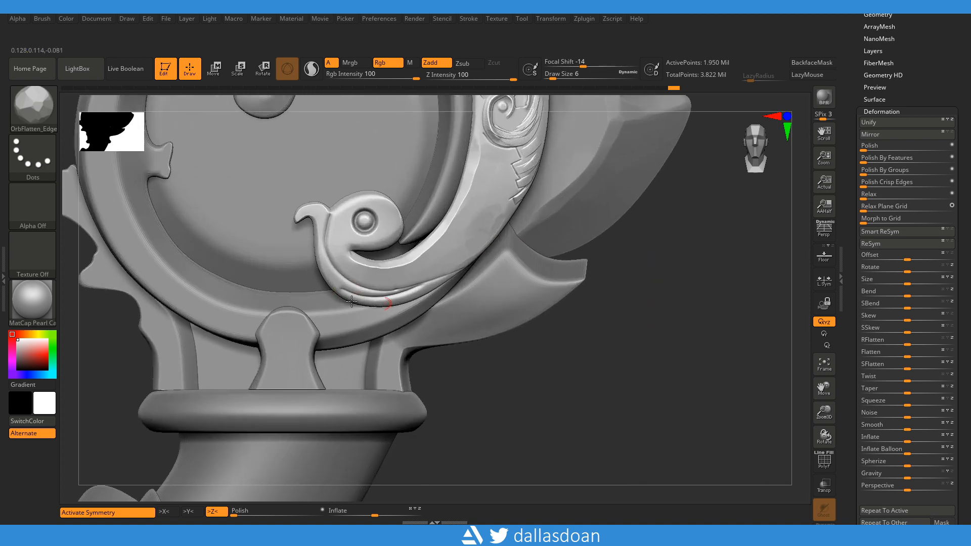
mouse_move(417, 279)
mouse_down()
mouse_move(352, 287)
mouse_move(401, 302)
mouse_up()
- Reduce the draw size to 3 and crisp the narrow ridge along the underside of the bird's neck
alt+drag(656, 371, 663, 308)
key(space)
key(space)
click(365, 314)
drag(381, 308, 485, 286)
- Try to trim and smooth the band's outer edge beside the spiral with TrimDynamic
ctrl+right_drag(485, 286, 494, 274)
ctrl+right_drag(575, 309, 505, 230)
alt+right_drag(523, 178, 462, 225)
key(b)
key(t)
key(d)
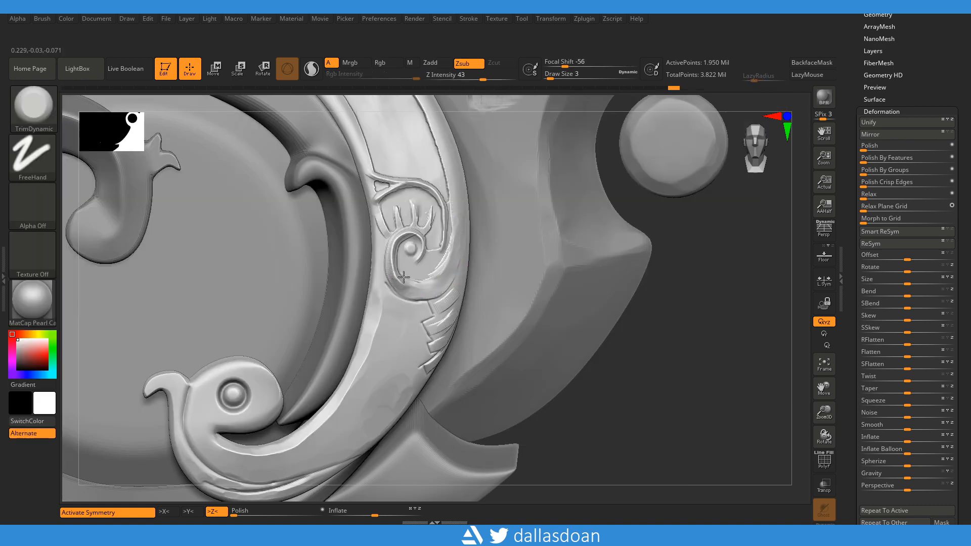
shift+drag(457, 248, 472, 226)
mouse_move(657, 228)
right_down()
mouse_move(672, 229)
mouse_move(634, 286)
right_up()
key(ctrl+z)
key(ctrl+z)
key(ctrl+z)
key(ctrl+z)
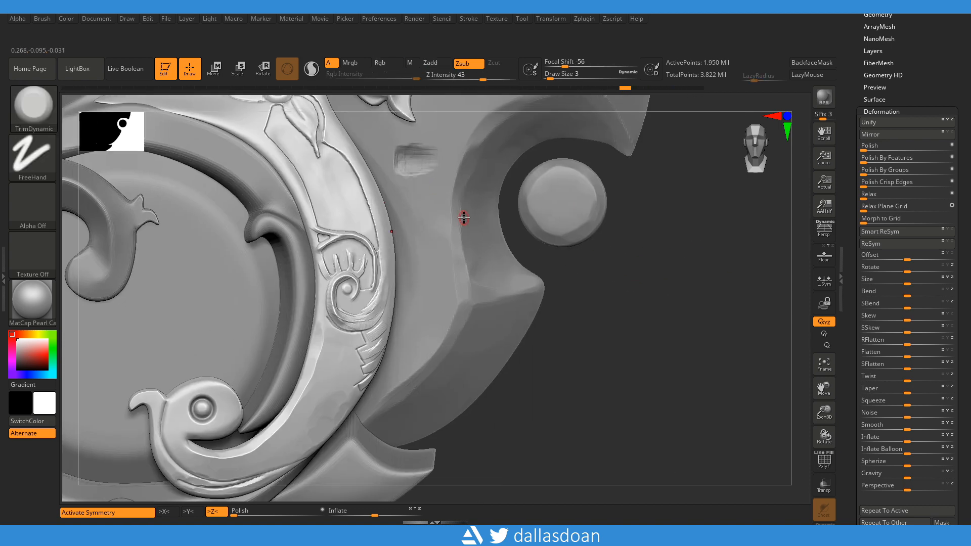
- Flatten the edges beside the spiral's base and the zigzag with OrbFlatten_Edge at draw size 3
key(b)
click(379, 207)
click(371, 313)
click(370, 358)
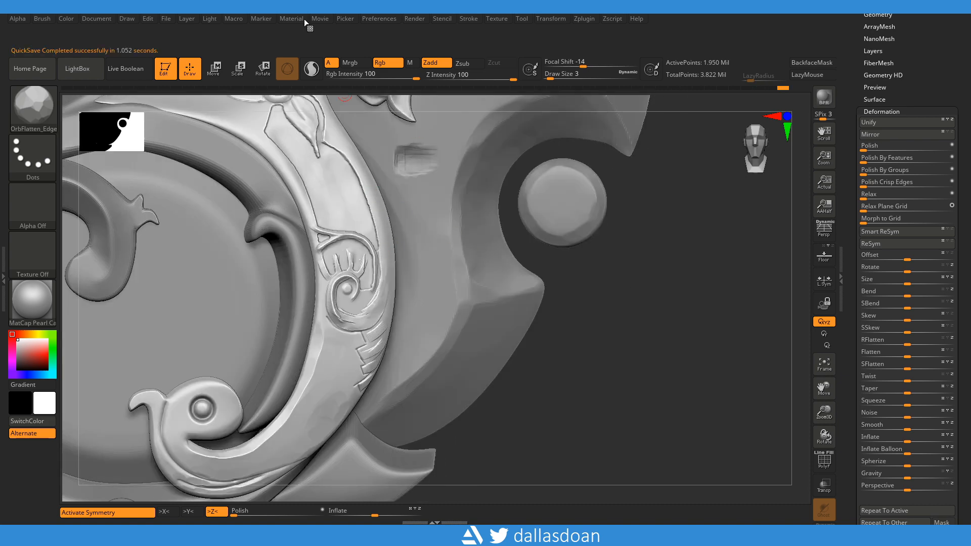
- Carve fine lines along the bird head's beak, throat and mouth corner with Orb_Curve at draw size 3
mouse_move(602, 239)
ctrl+right_down()
mouse_move(620, 269)
mouse_move(645, 275)
mouse_move(612, 268)
ctrl+right_up()
key(b)
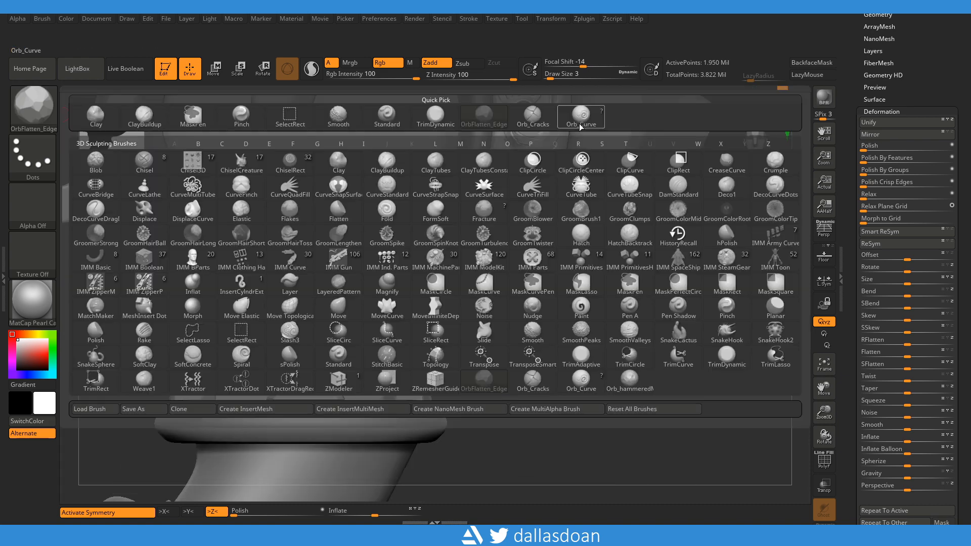
click(357, 207)
drag(329, 203, 320, 210)
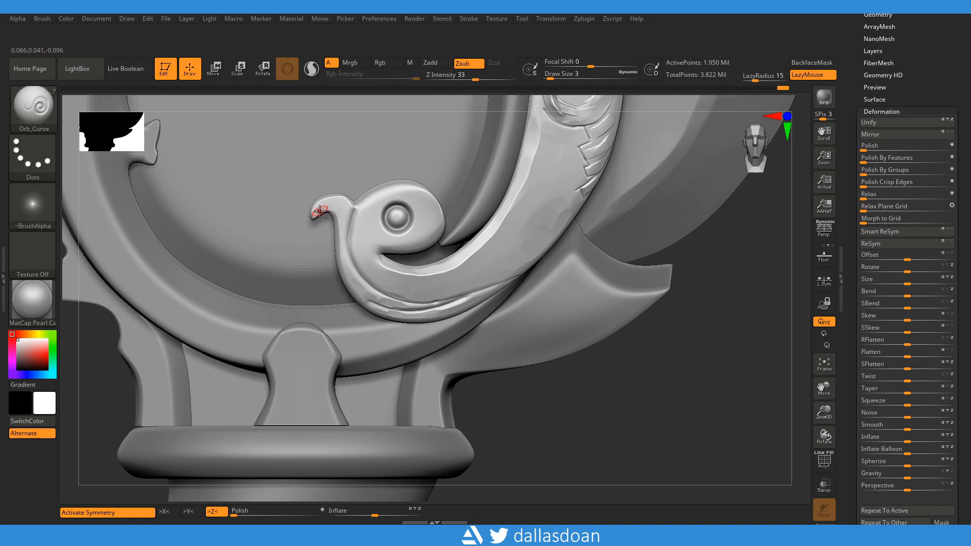
drag(343, 258, 332, 245)
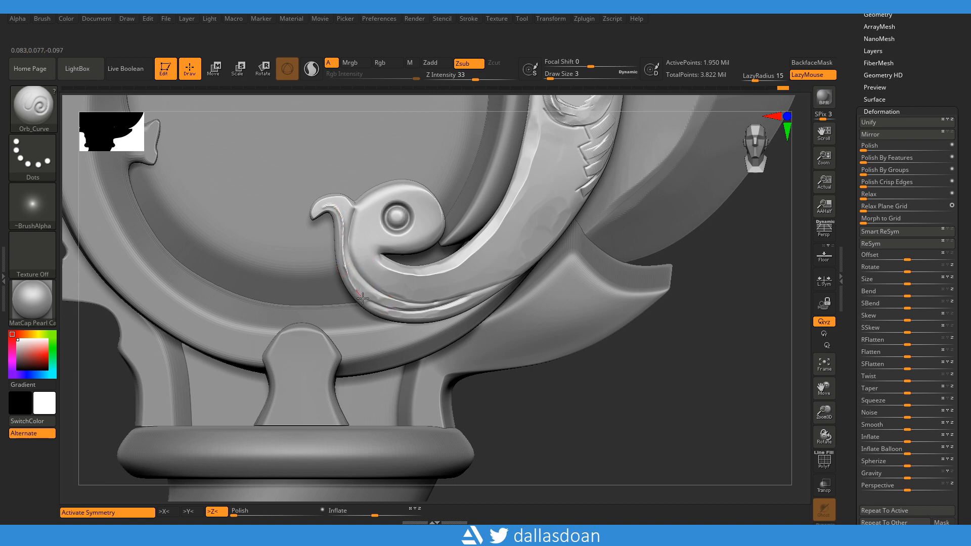
drag(377, 259, 407, 272)
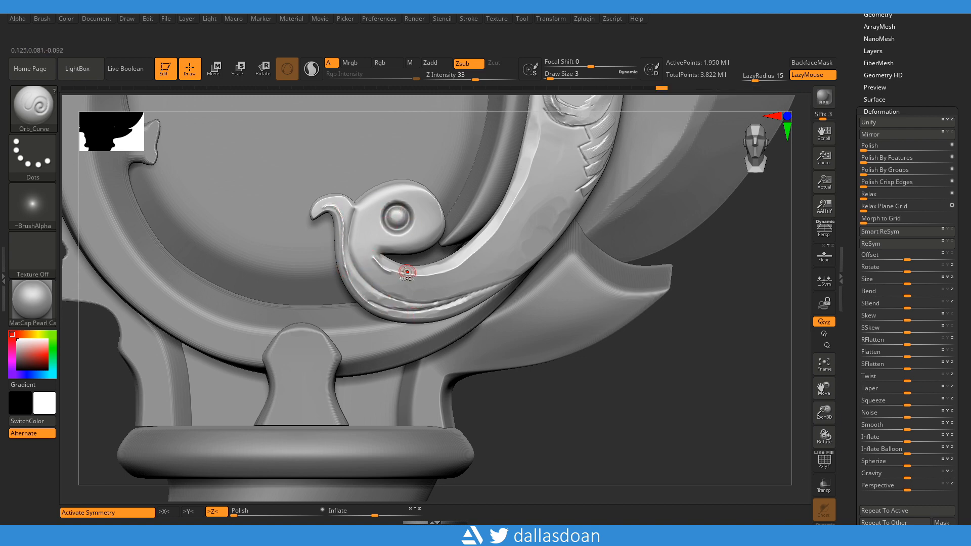
- Try to carve a contour line around the bird's head with Orb_Curve at draw size 4
key(space)
drag(318, 183, 322, 183)
mouse_move(397, 210)
alt+mouse_down()
mouse_move(531, 243)
mouse_move(666, 369)
mouse_move(372, 281)
alt+mouse_up()
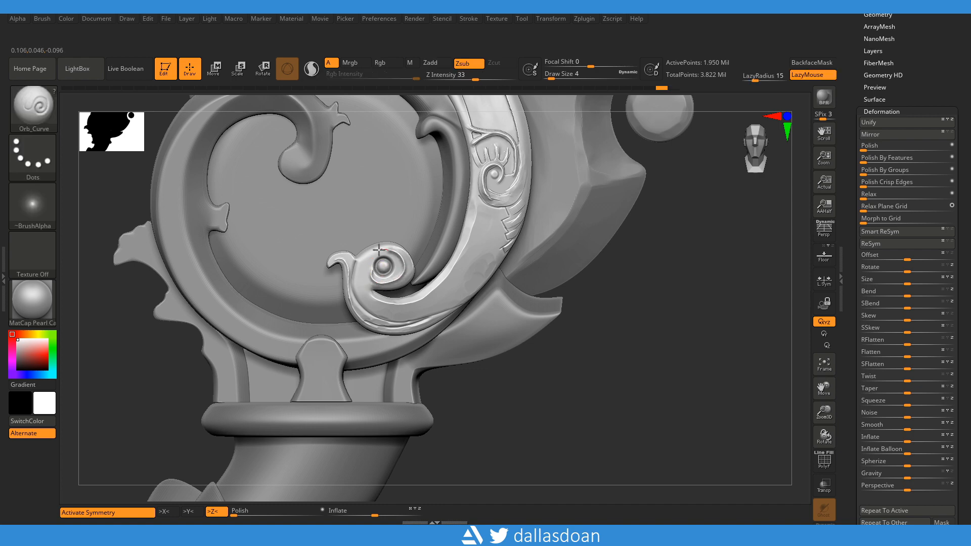
key(ctrl+z)
- Polish the bird head's surface around the eye with the Polish brush at draw size 4
key(b)
click(386, 116)
alt+drag(665, 306, 563, 250)
drag(430, 250, 427, 247)
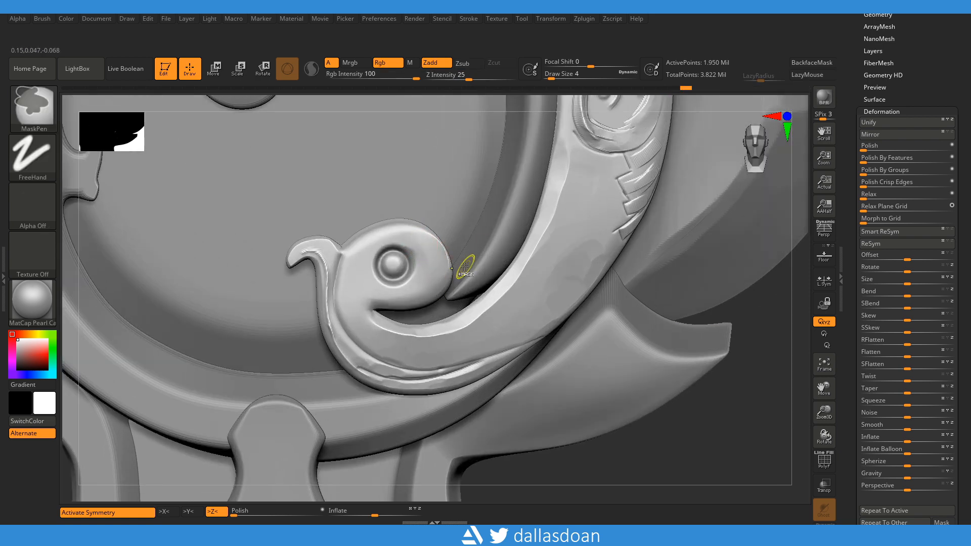
click(37, 109)
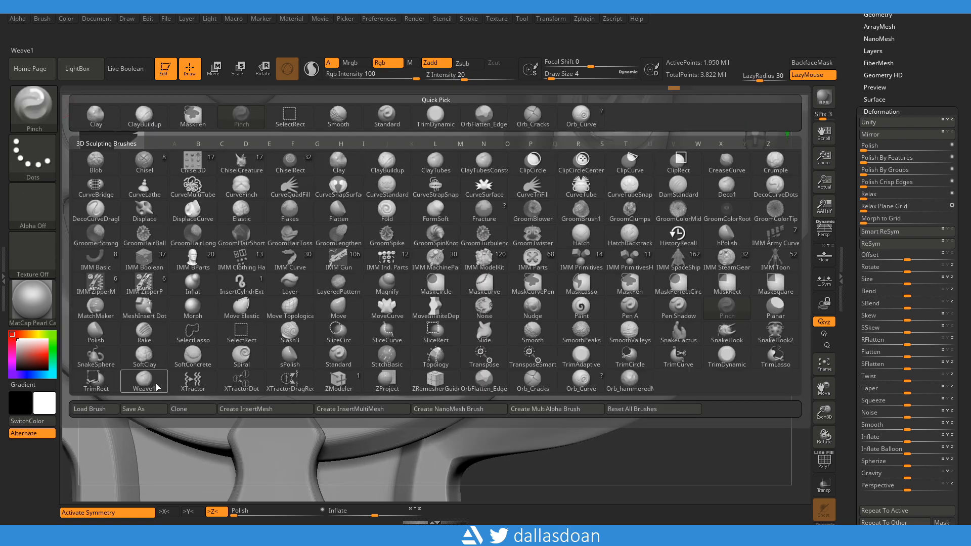
click(96, 331)
drag(419, 266, 382, 267)
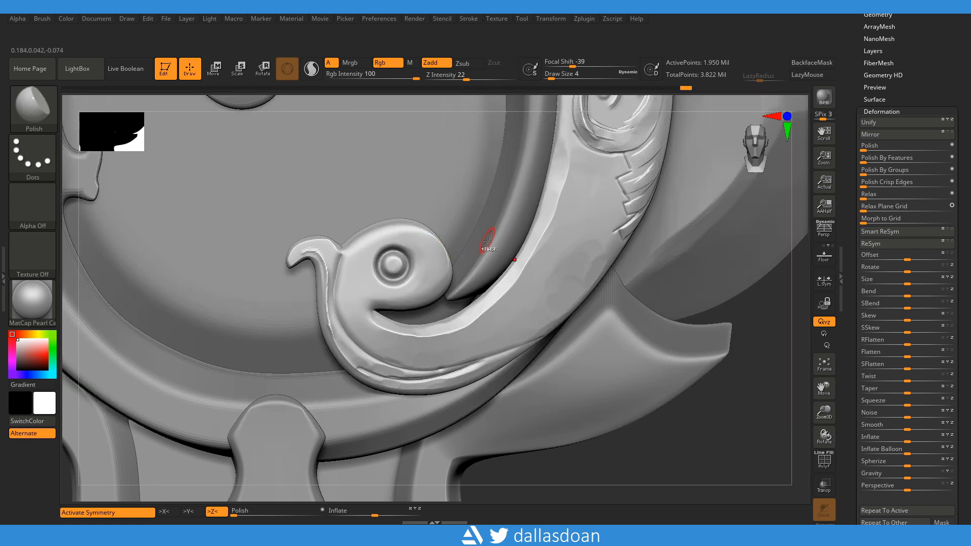
- Switch to the DamStandard brush for the bird head, with draw size 5 and LazyRadius 12
key(b)
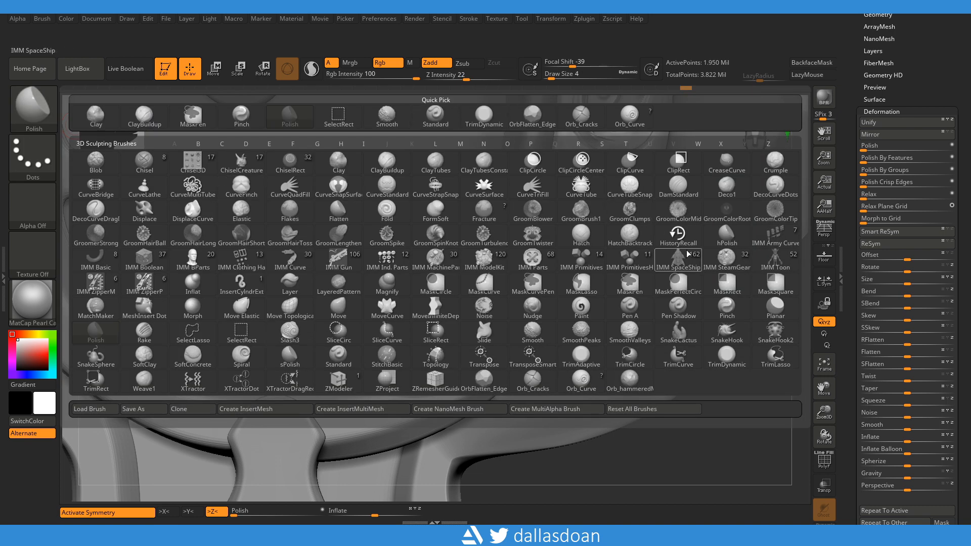
mouse_move(761, 202)
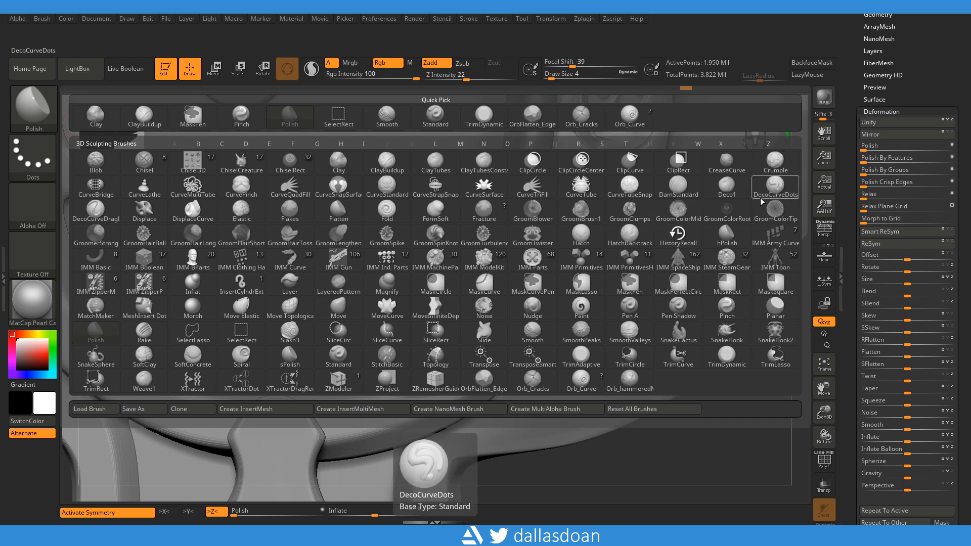
click(678, 191)
key(space)
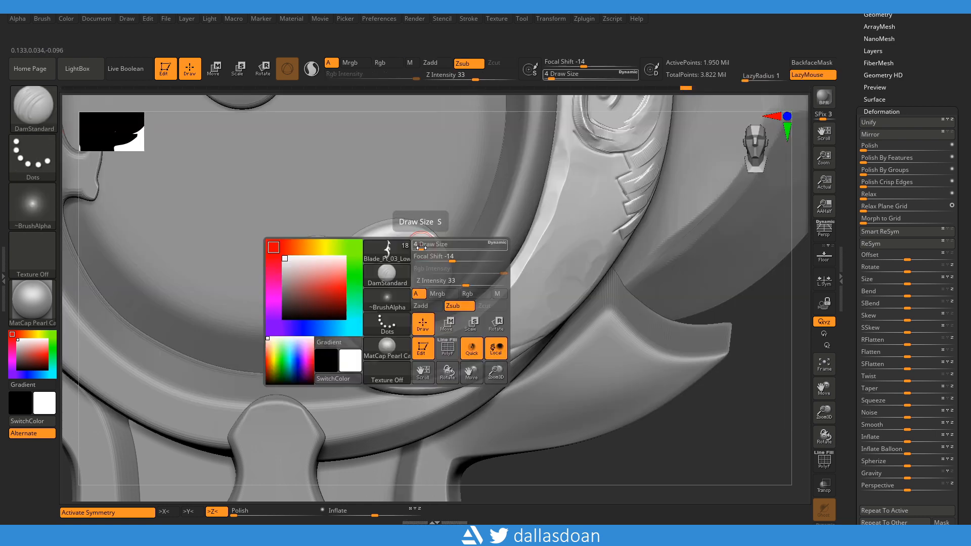
key(space)
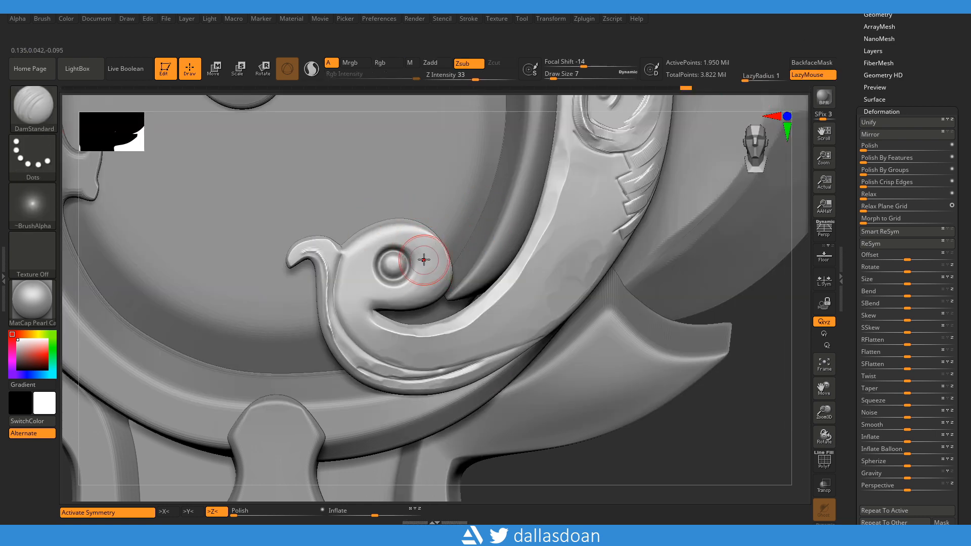
key(bracketleft)
key(bracketleft)
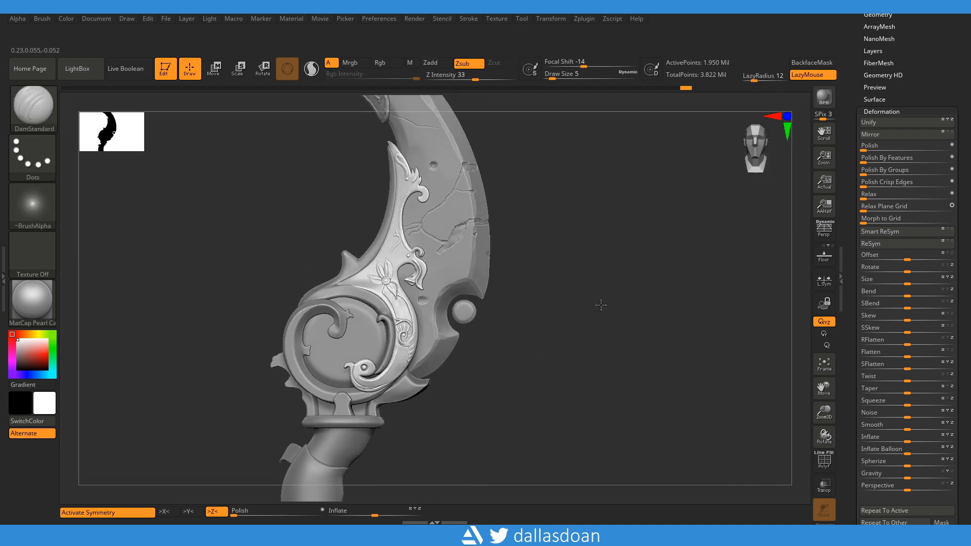
- Save the sculpted blade as a tool file
click(930, 34)
click(465, 295)
click(515, 271)
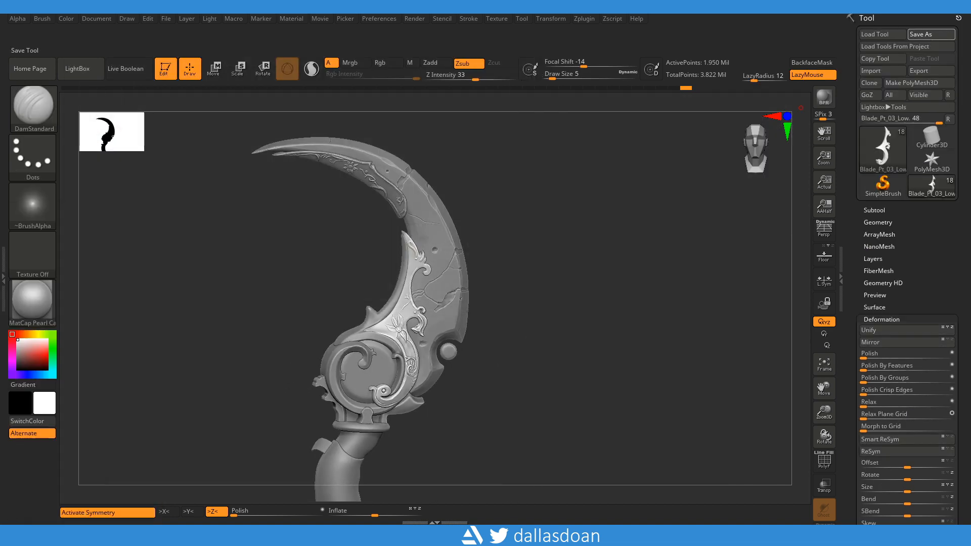